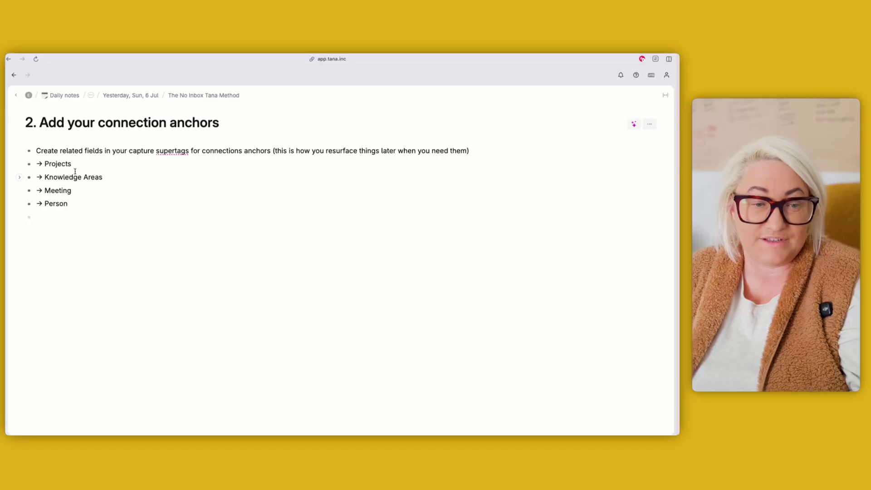
Add a 'Task' node tagged #task under Projects, showing Task Status (Incoming) and Related Project fields
key(Return)
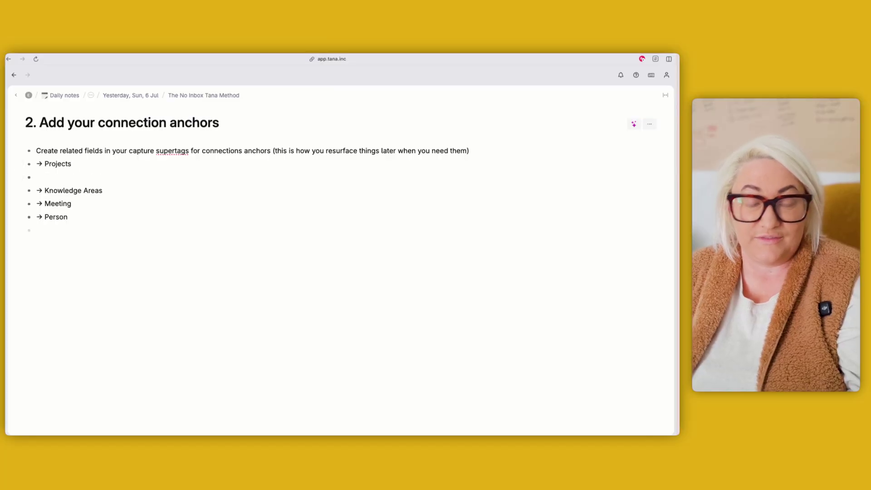
text(Task #task)
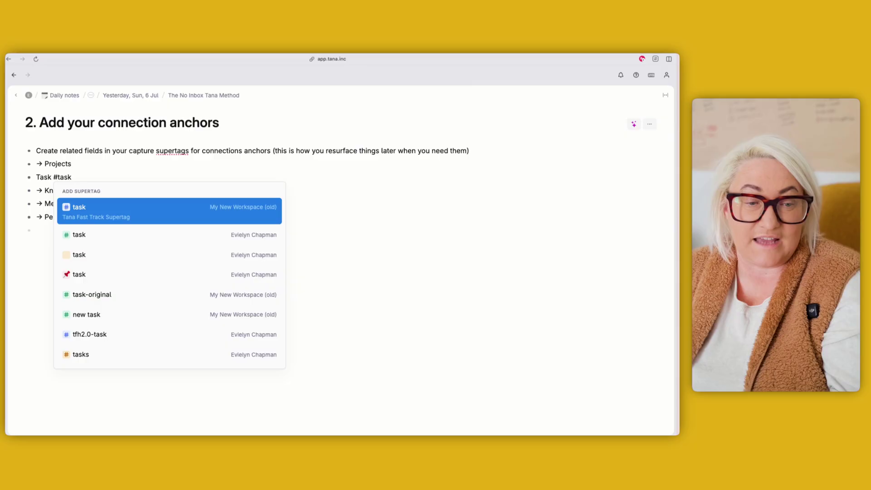
key(Return)
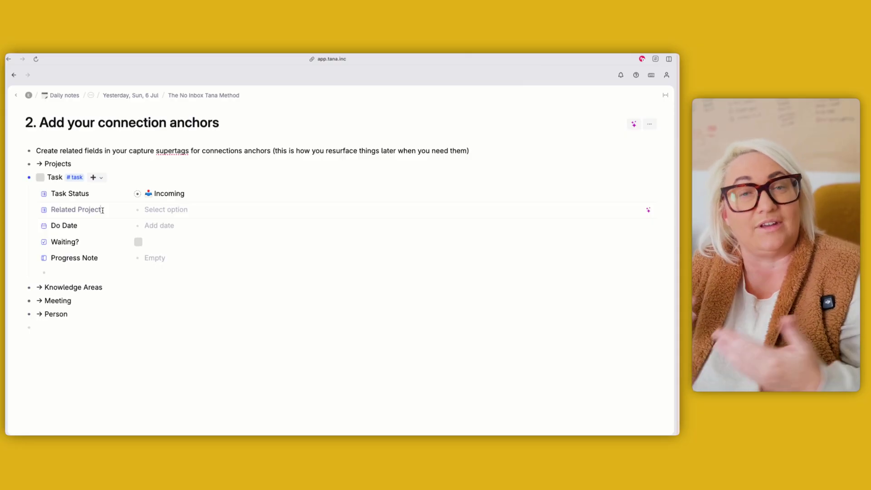
scroll(103, 210, down, 3)
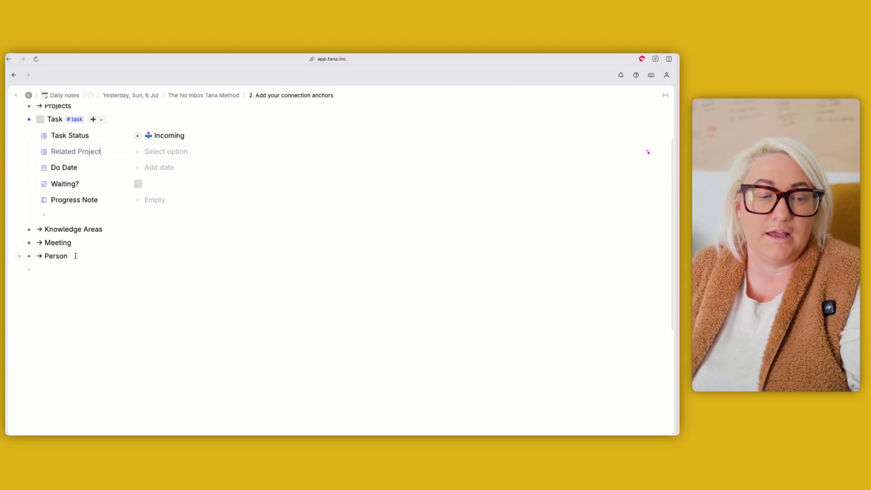
Add a 'New Spark' #Spark Note below Knowledge Areas with collection 'The benefits of keeping a journal/note-book'
click(108, 229)
key(Return)
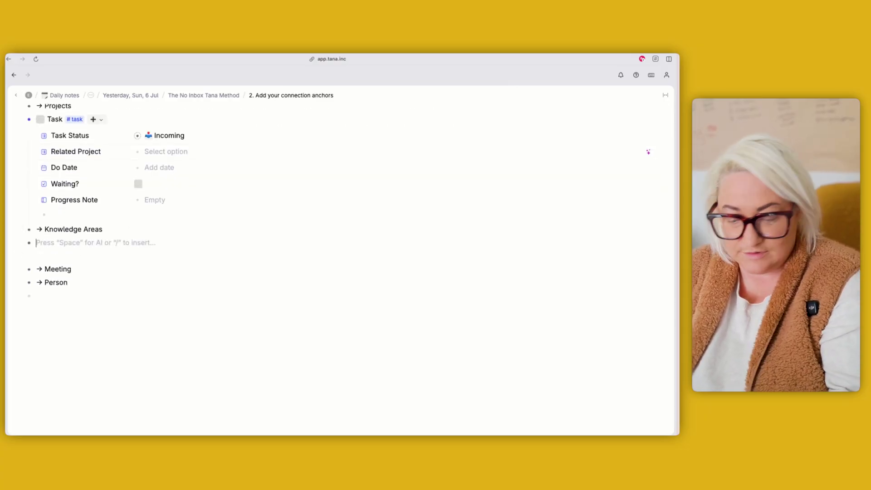
text(New Spark)
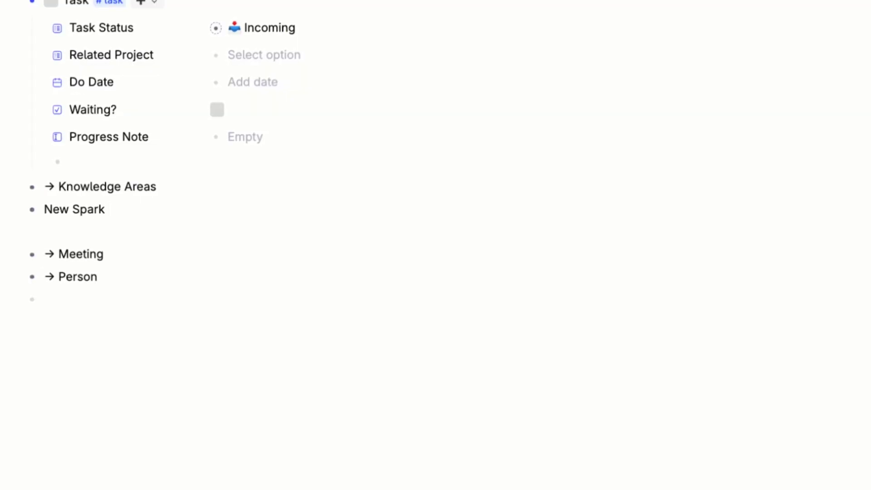
text( #sp)
key(Return)
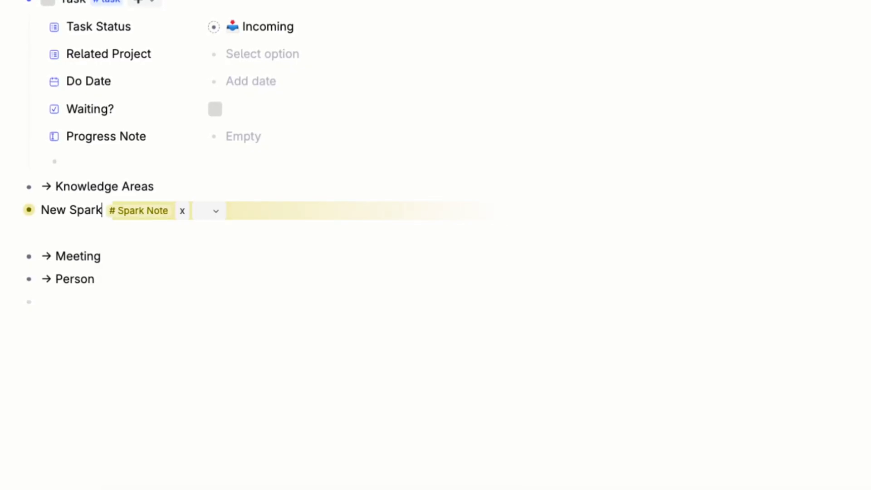
click(278, 296)
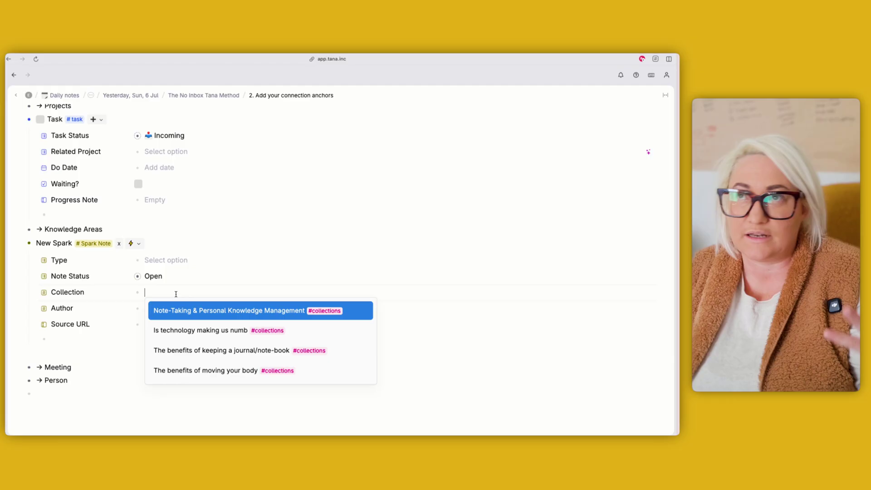
click(205, 351)
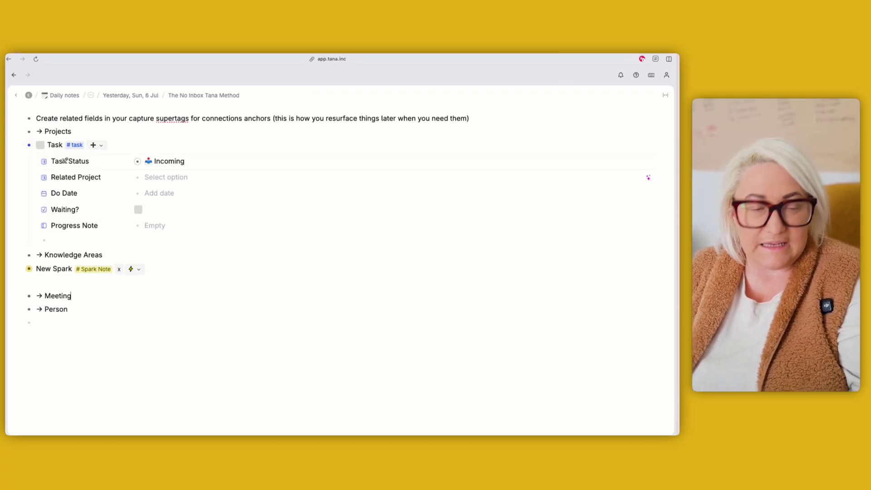
Add a 'Related Meeting' field to the #task supertag, with options drawn from the #meeting supertag
click(74, 145)
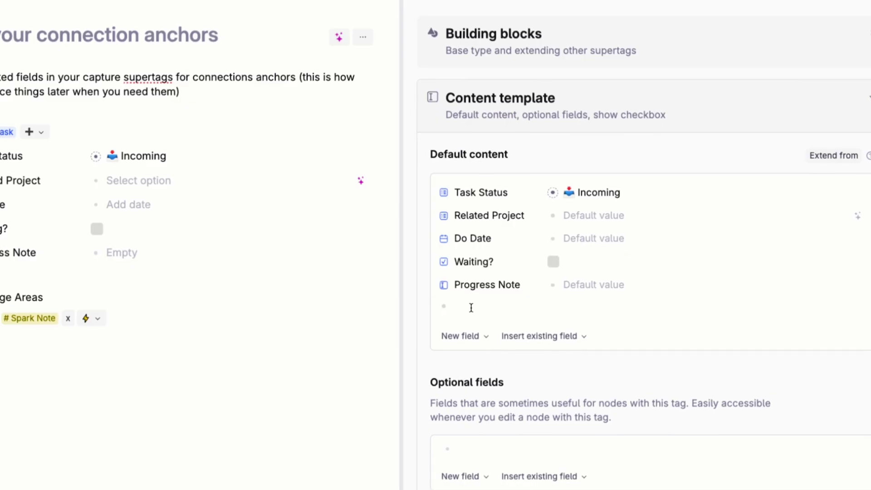
click(471, 308)
text(>)
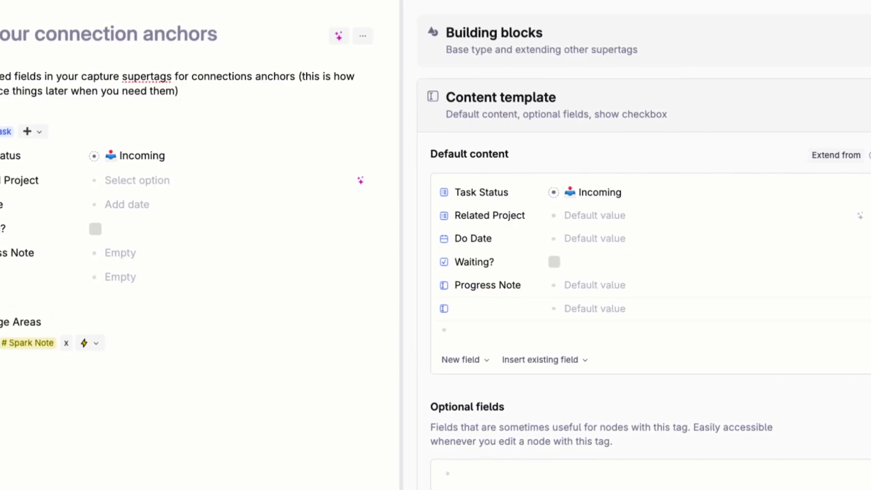
text(Realte)
key(BackSpace)
key(BackSpace)
key(BackSpace)
key(BackSpace)
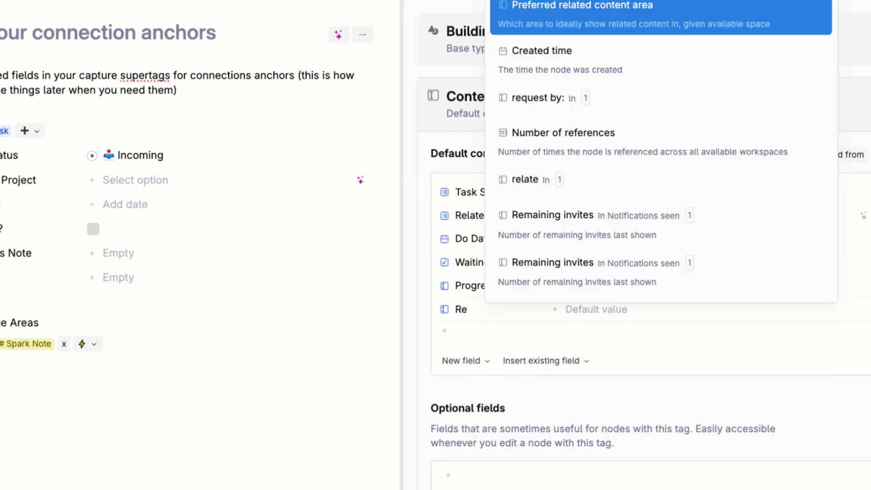
text(lated Meetin)
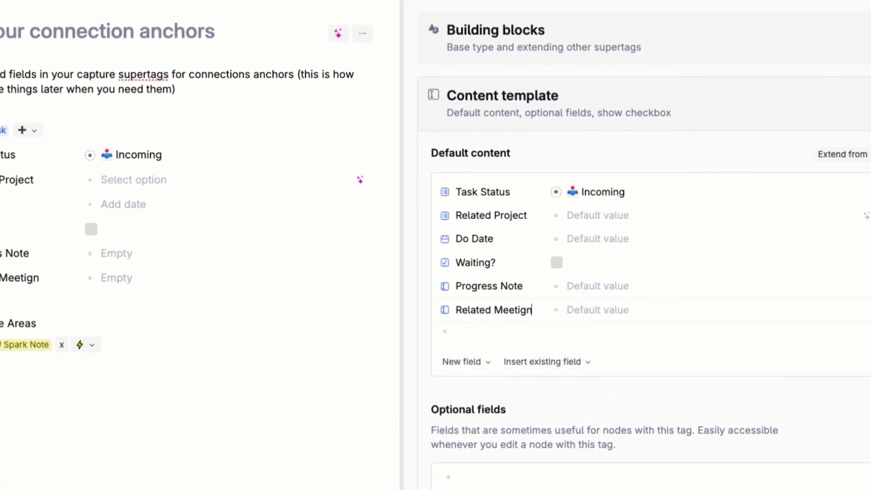
text(g)
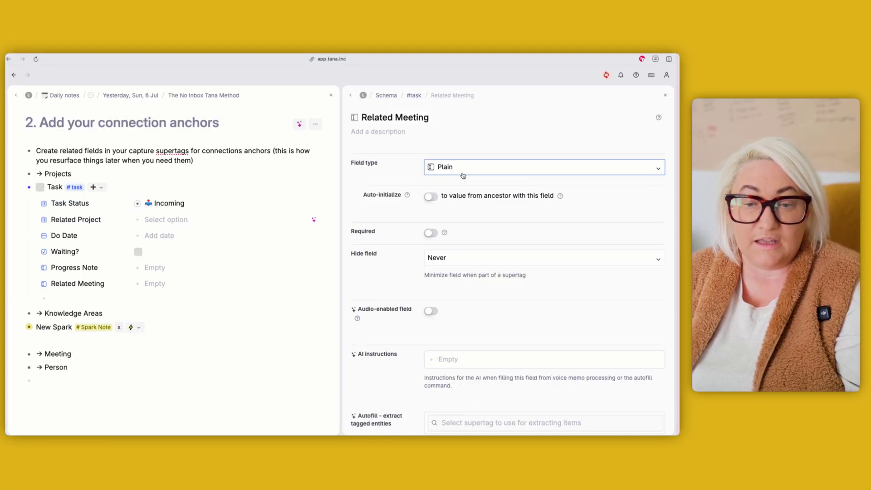
click(463, 175)
click(470, 210)
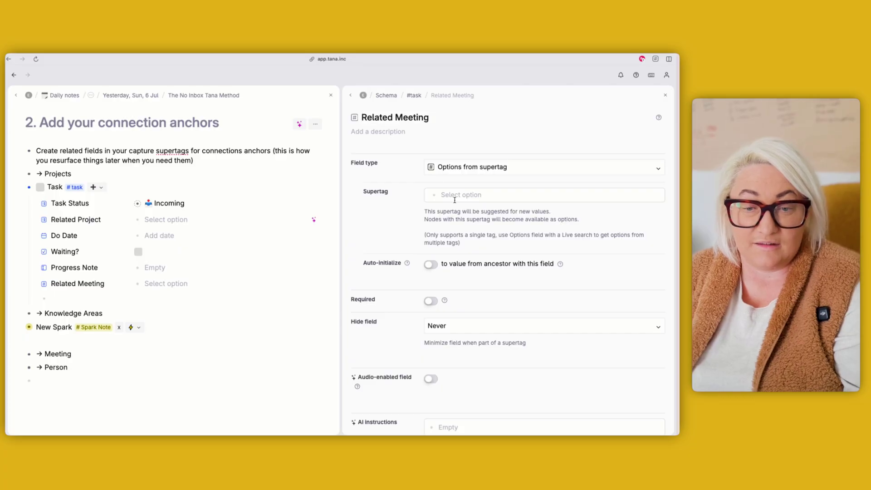
text(met)
key(Return)
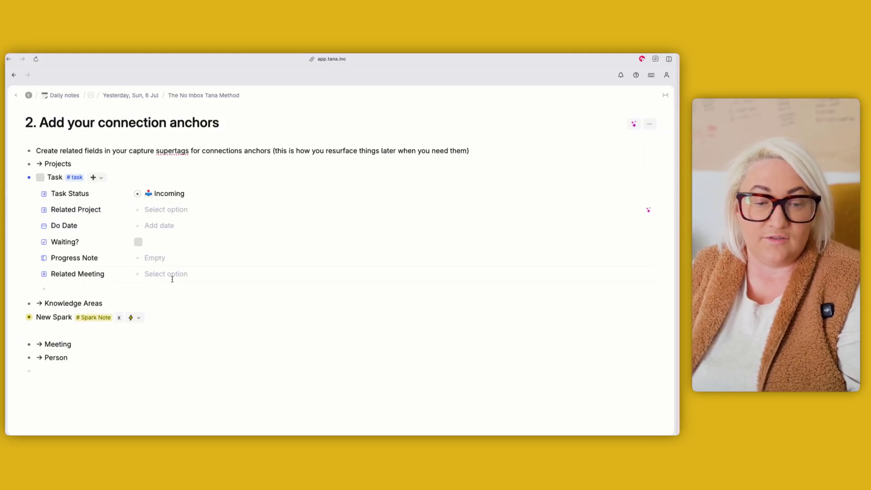
Link the Task node to a meeting in Related Meeting, then collapse its fields
click(171, 276)
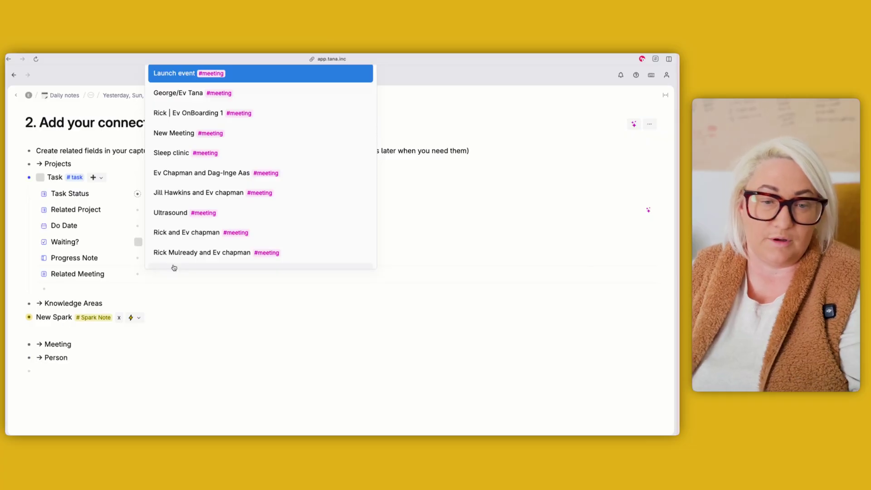
click(191, 198)
scroll(120, 293, down, 3)
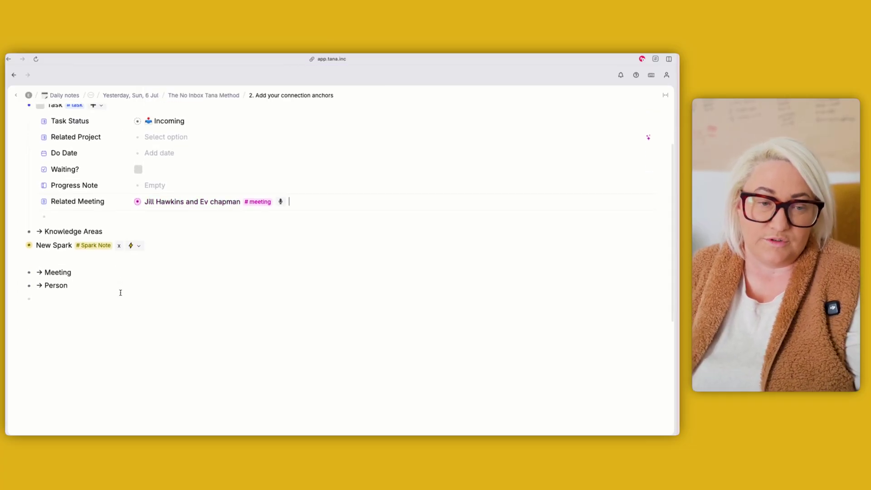
scroll(120, 291, up, 2)
click(19, 142)
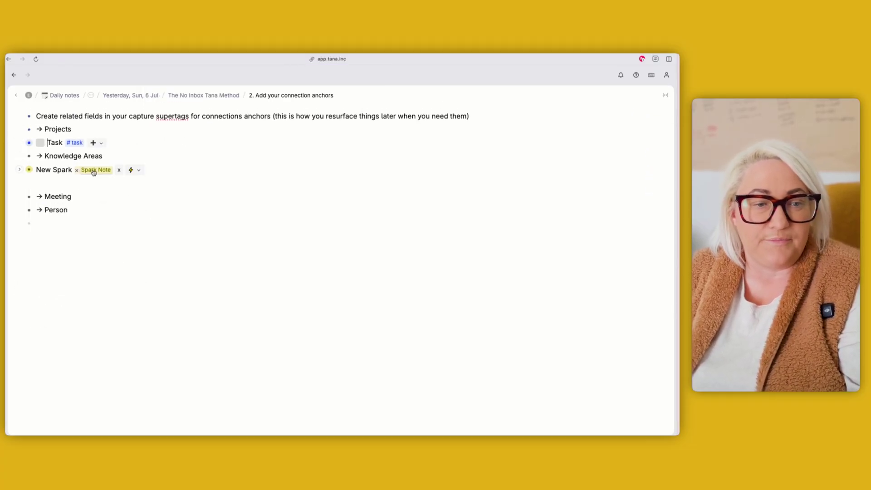
scroll(93, 172, up, 2)
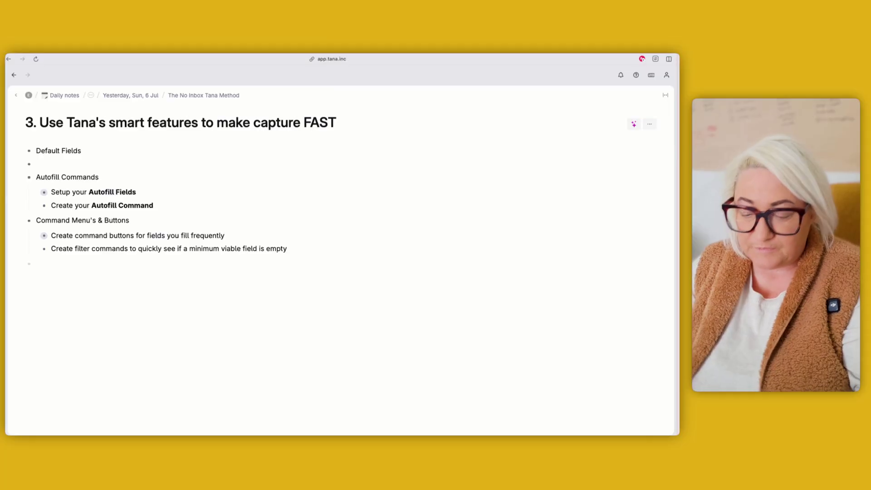
Add a 'Task' node tagged #task in the empty second bullet under Default Fields
click(37, 164)
text(Task #task)
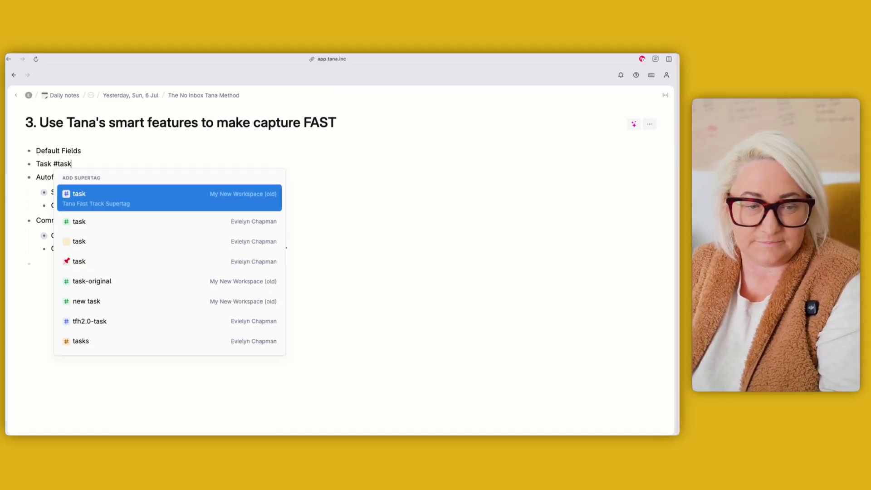
key(Return)
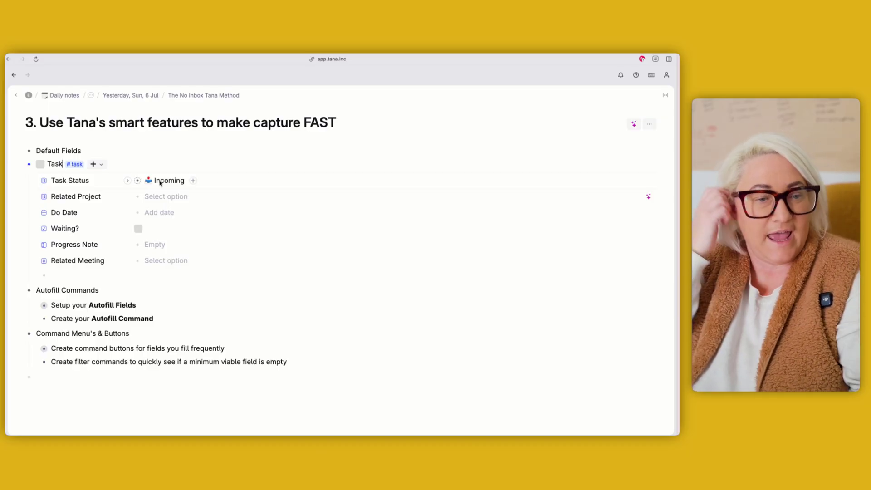
Change the #task supertag's default Task Status from Incoming to Next Up
click(79, 164)
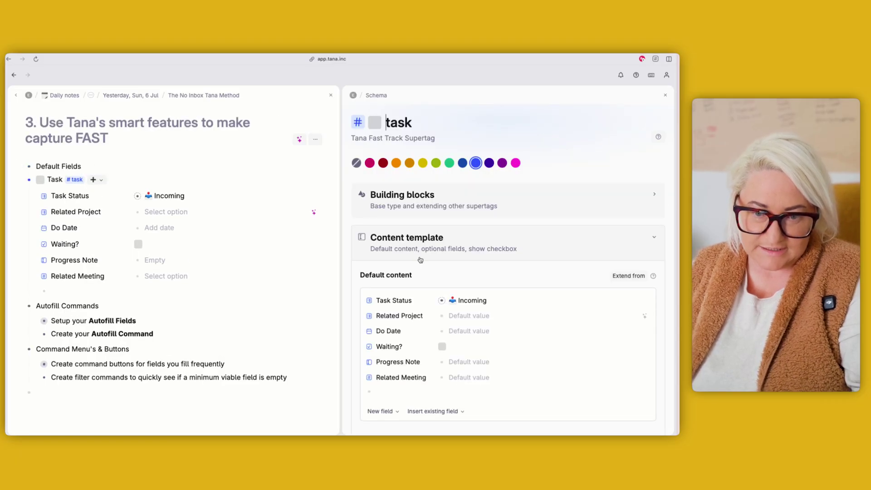
scroll(483, 186, down, 3)
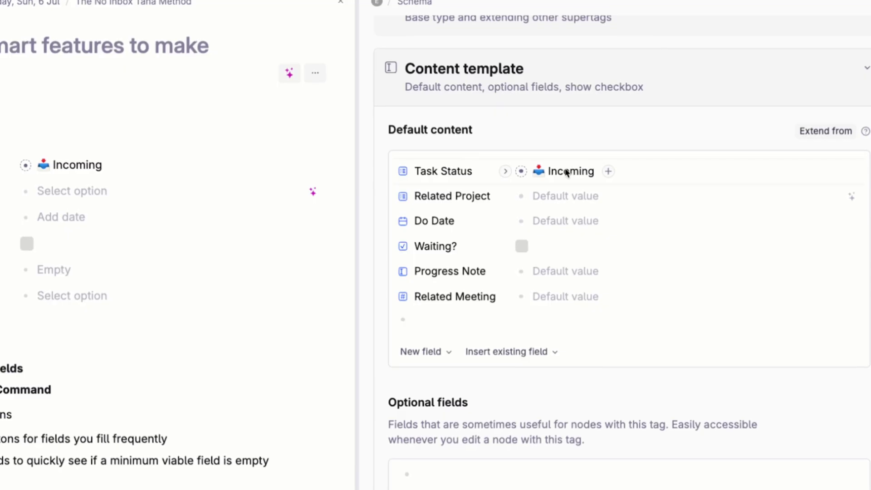
click(469, 201)
click(573, 233)
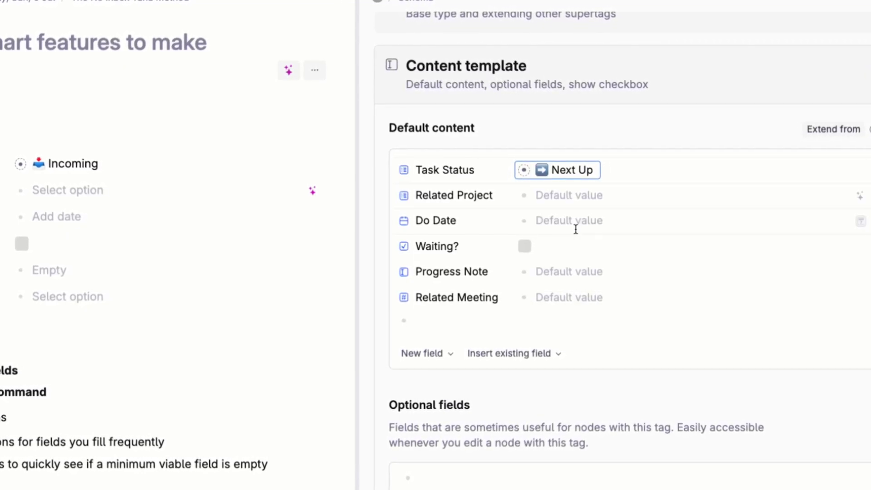
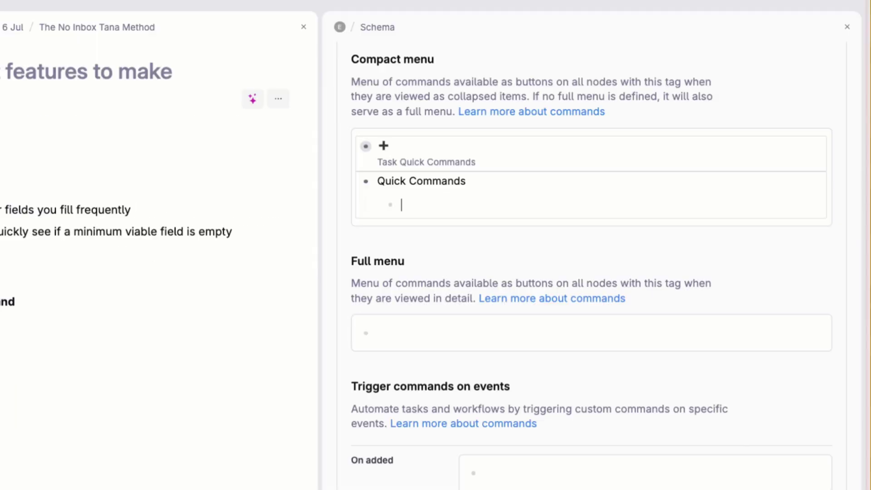
Create an 'In Progress' command in Quick Commands that uses Set field values
text(In Progress)
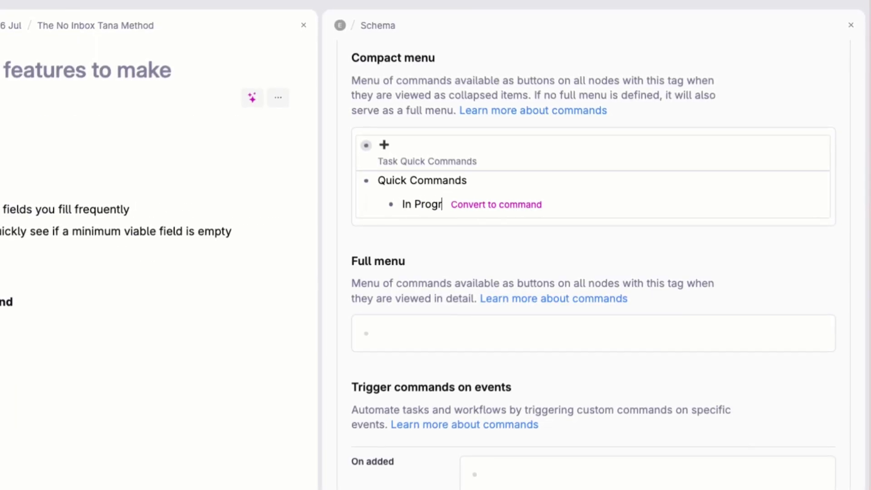
click(507, 207)
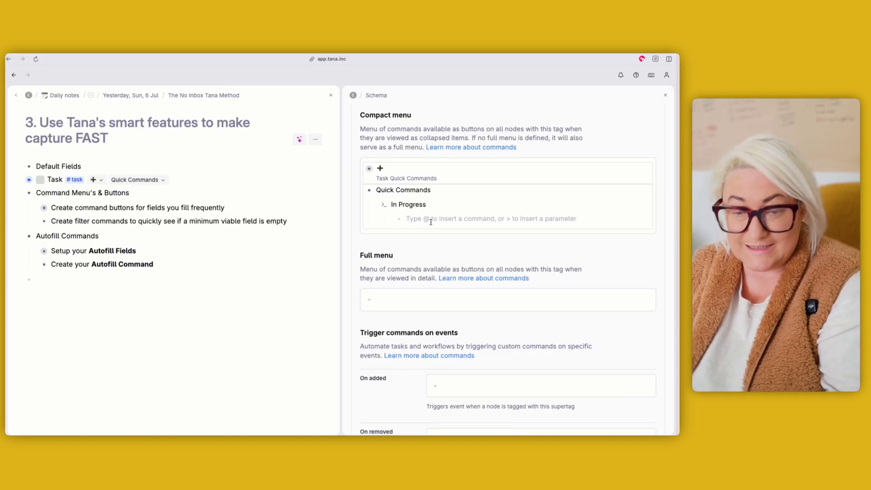
text(@)
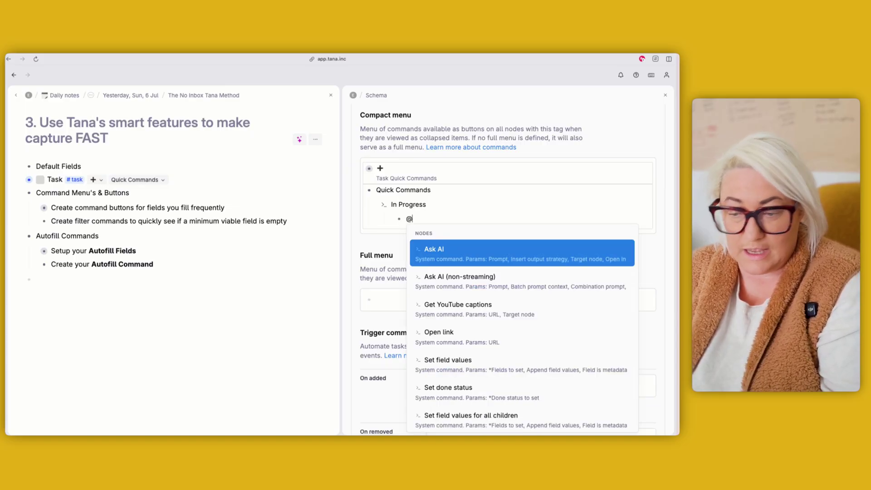
text(field)
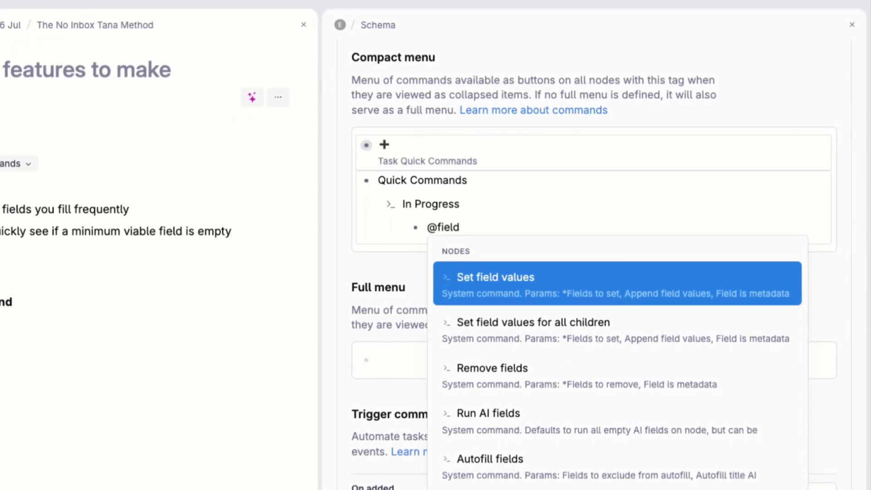
key(Return)
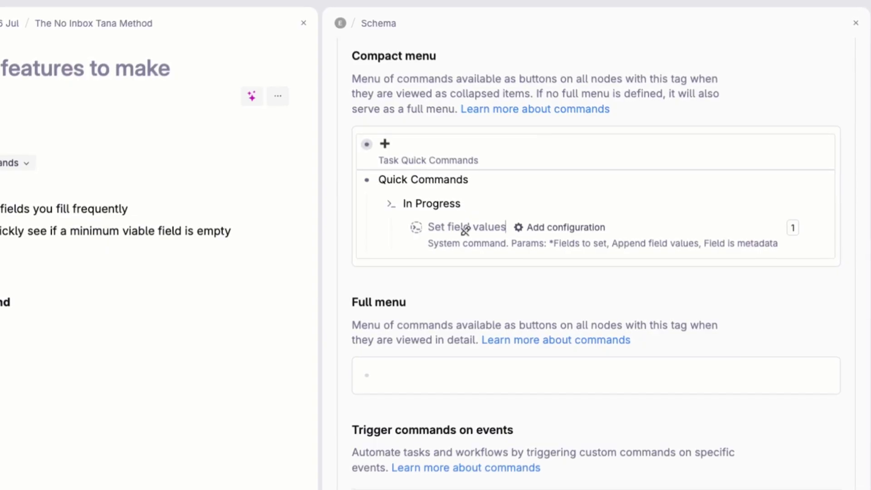
click(560, 227)
Configure In Progress's Fields to set so Task Status becomes Next Up
scroll(579, 241, down, 3)
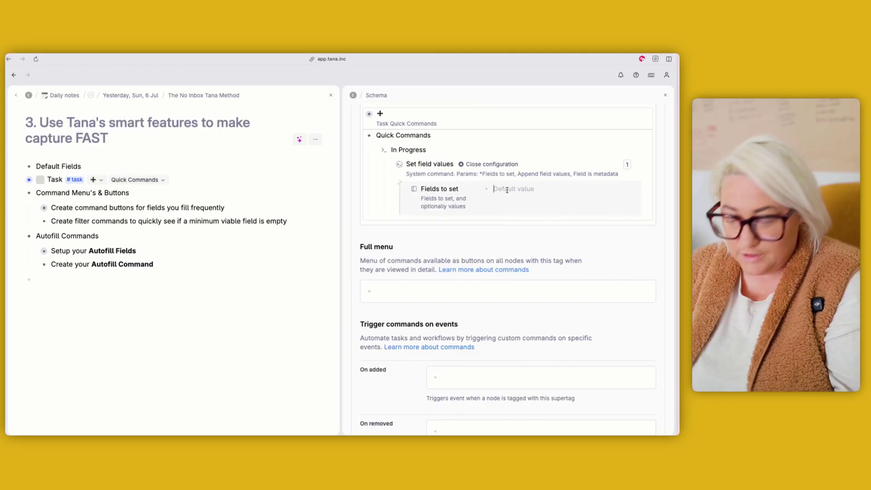
key(Return)
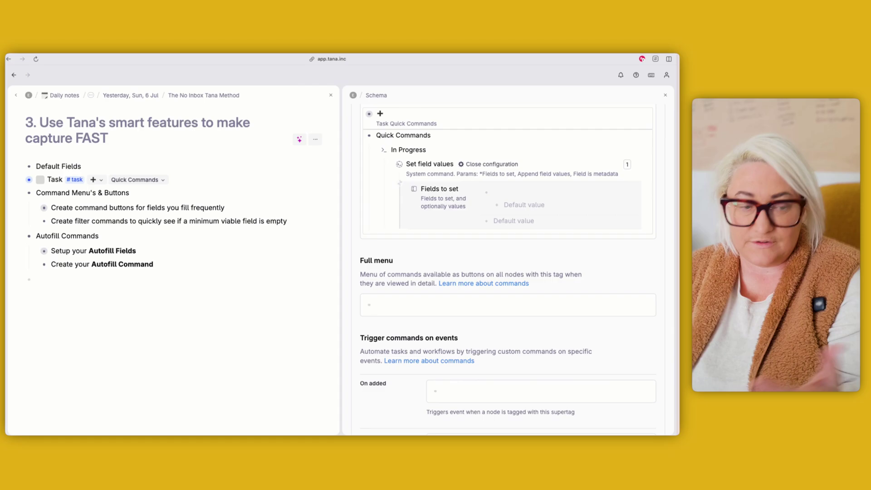
text(task stu)
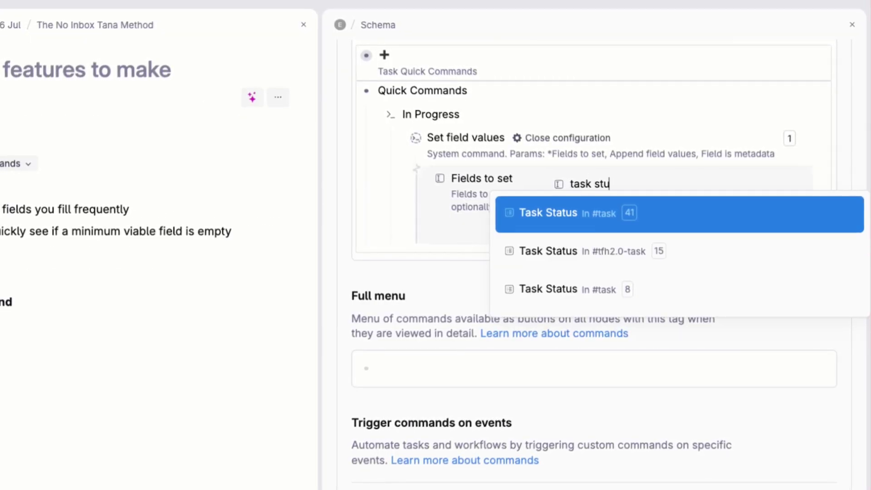
key(Return)
click(624, 206)
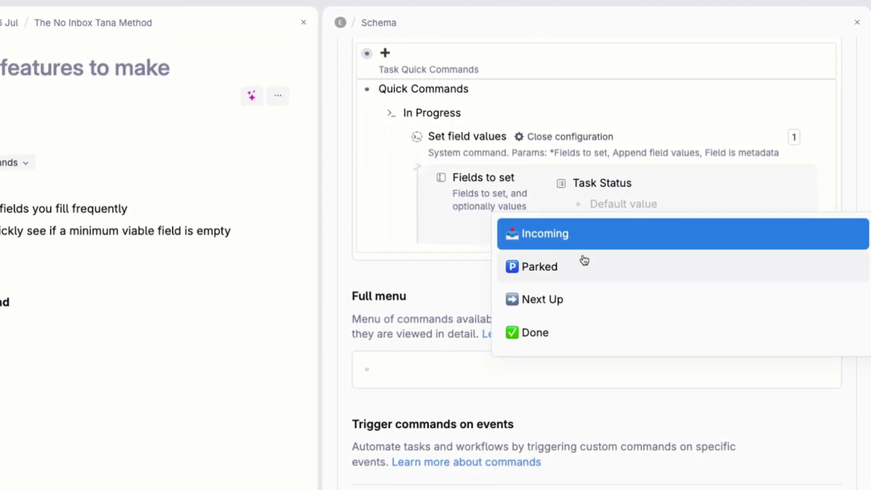
click(580, 304)
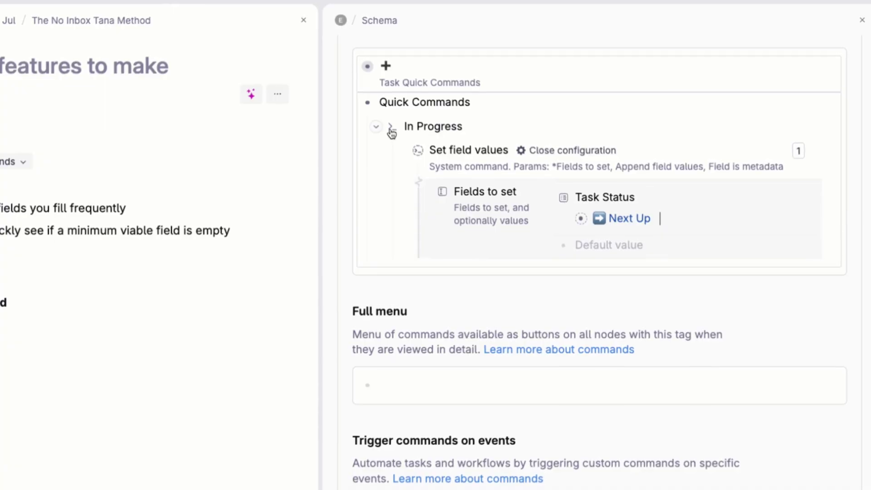
click(377, 127)
click(11, 162)
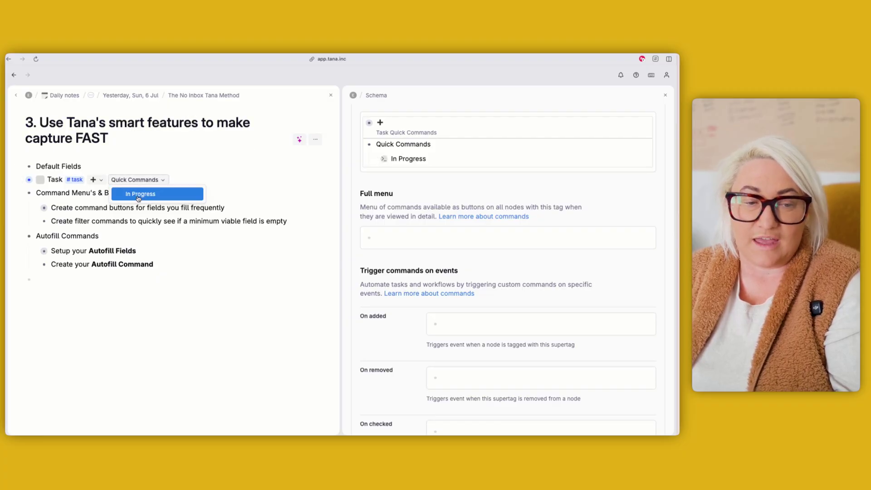
Run In Progress on the Task to add a Next Up Task Status, then collapse the Task
click(138, 193)
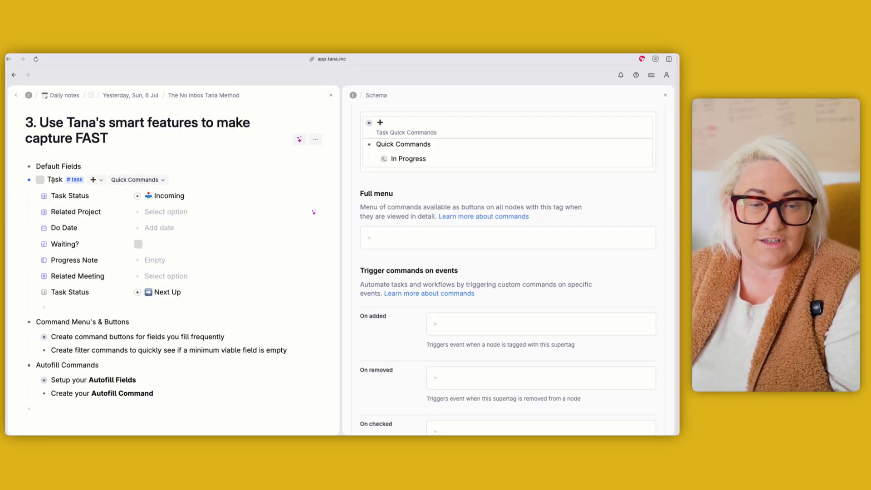
key(super+Up)
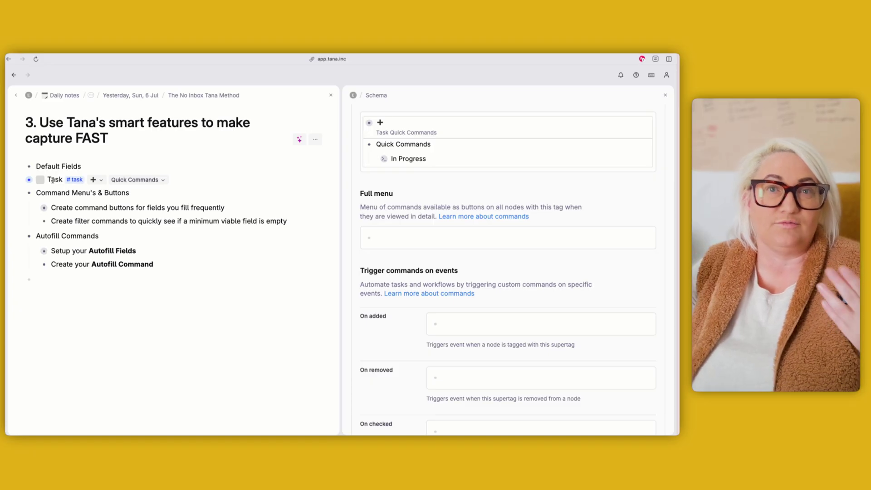
click(156, 180)
click(144, 169)
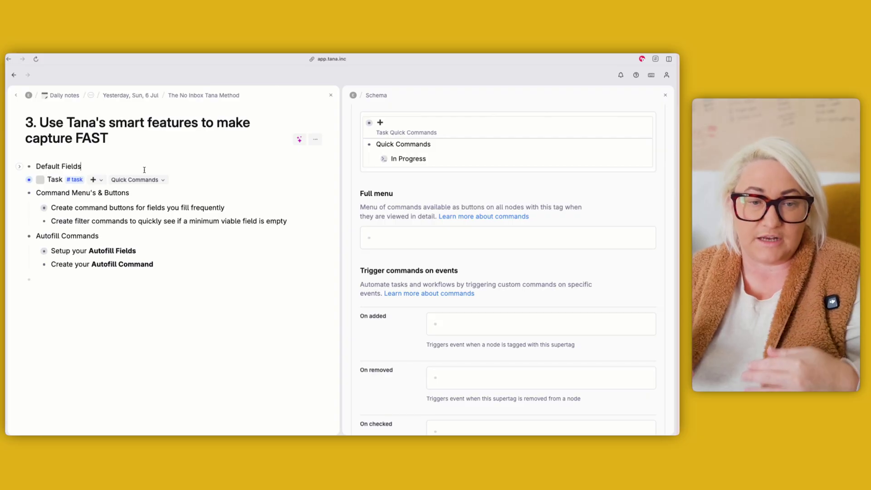
click(93, 180)
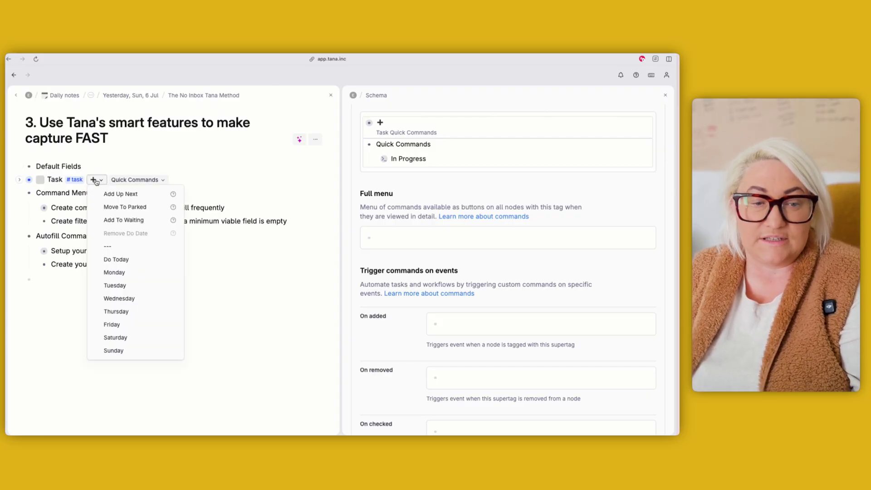
click(151, 167)
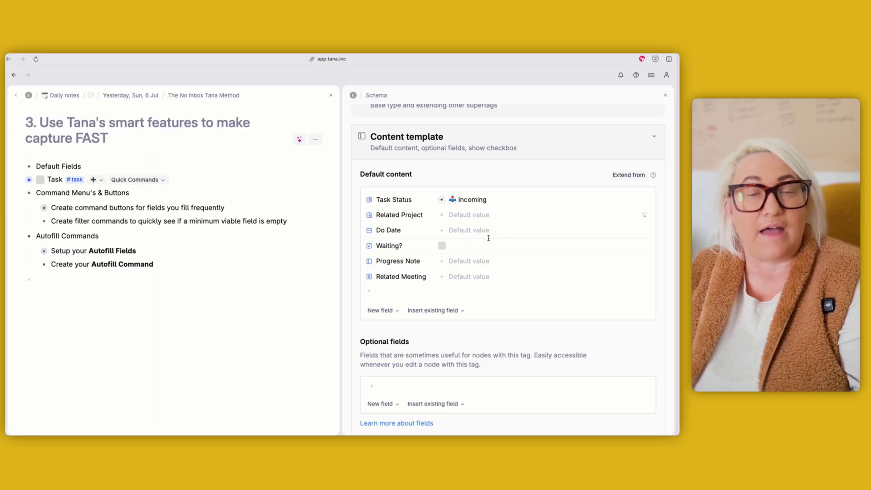
Collapse the Quick Commands group in the #task compact menu to hide In Progress
scroll(488, 238, down, 10)
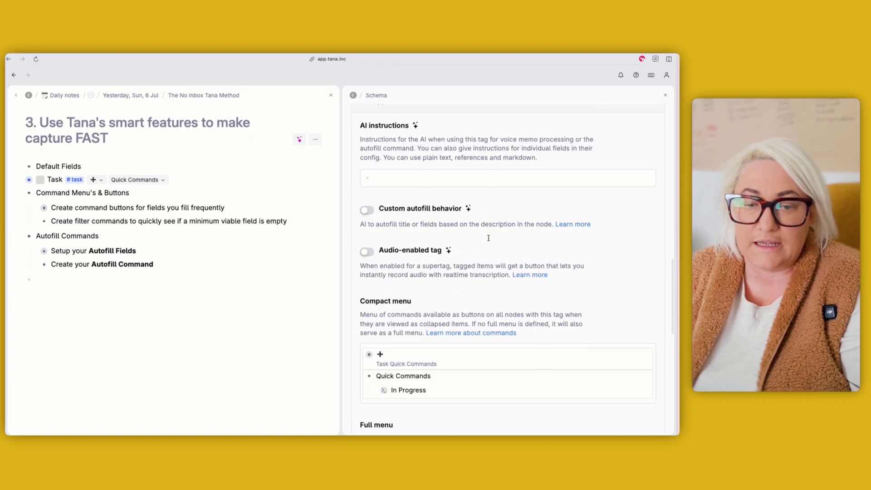
scroll(489, 238, up, 2)
scroll(489, 239, up, 2)
scroll(488, 238, down, 7)
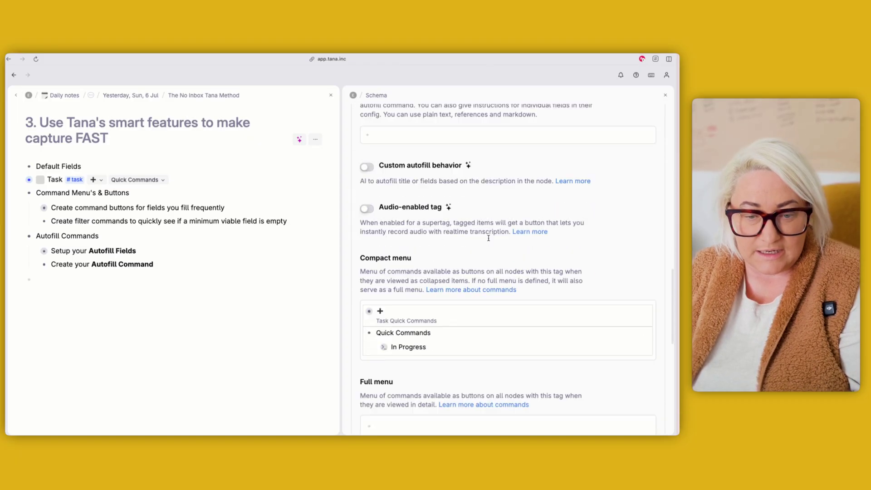
click(489, 248)
key(Return)
key(BackSpace)
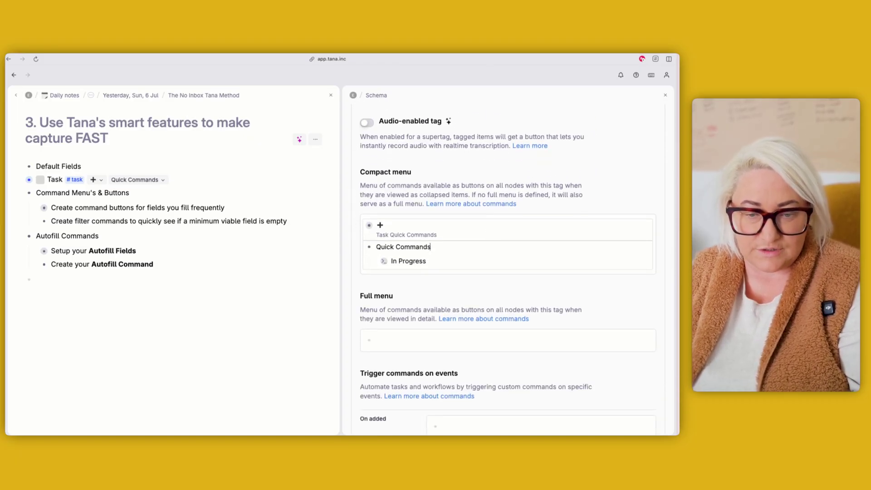
click(360, 247)
Add an 'Unlinked' command with a Node filter parameter below Quick Commands
key(Return)
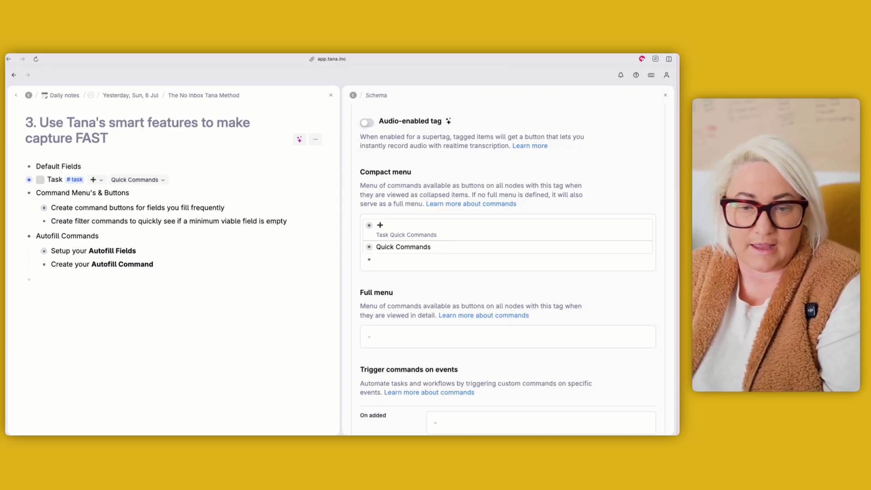
text(Unlinked)
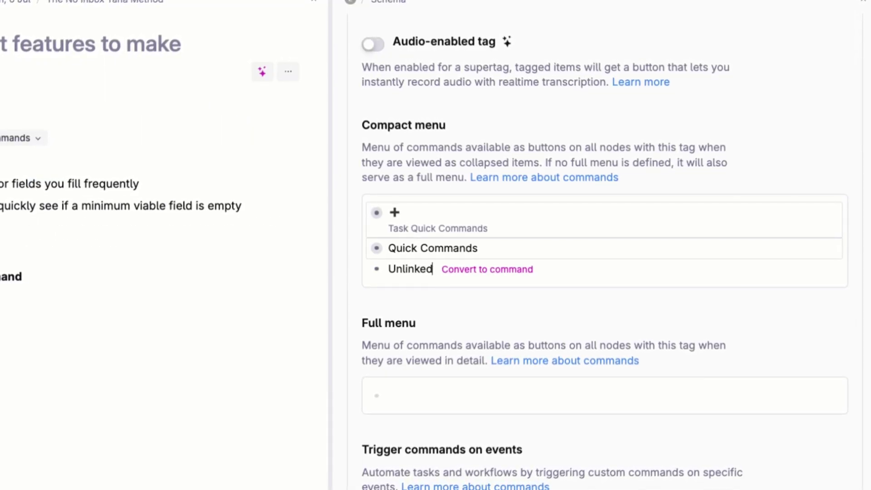
click(487, 272)
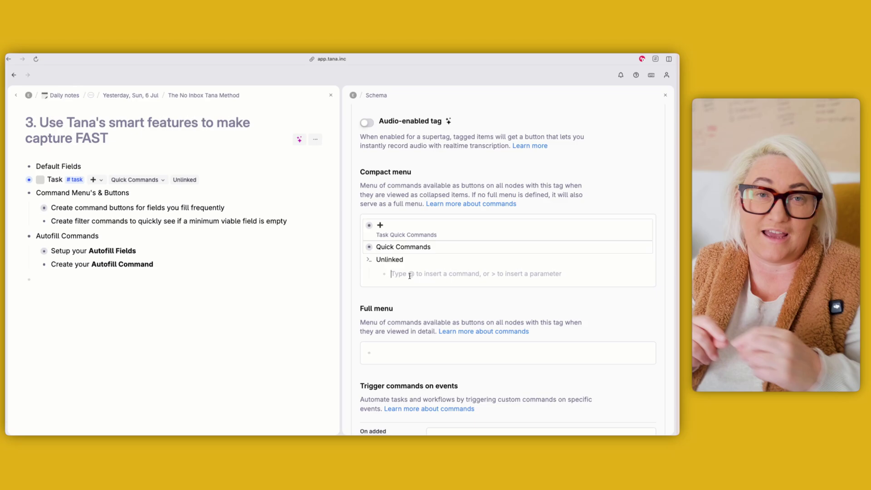
text(>)
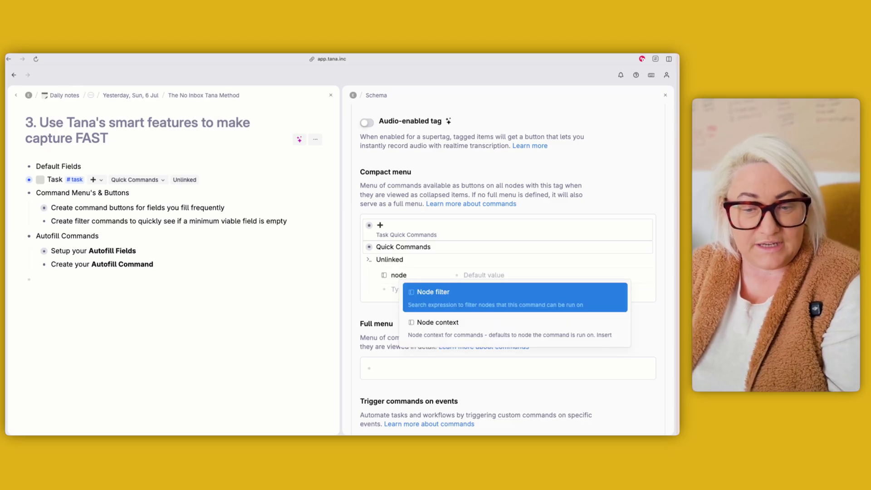
key(Return)
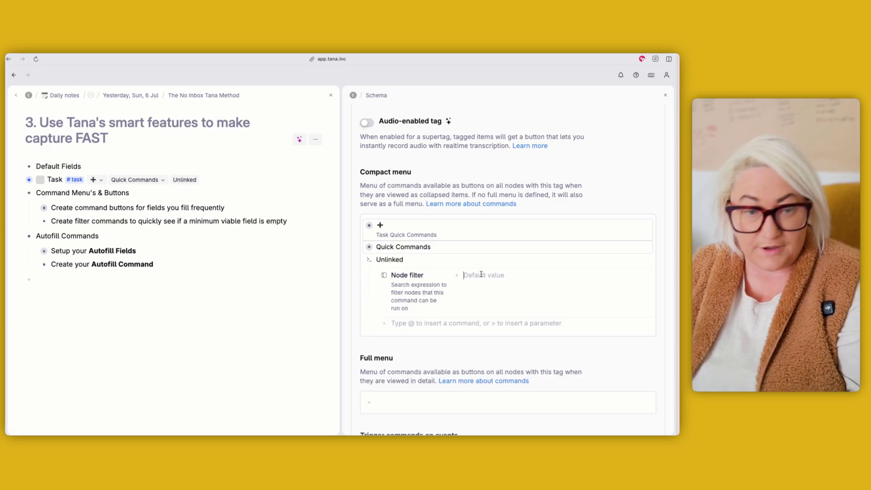
click(19, 179)
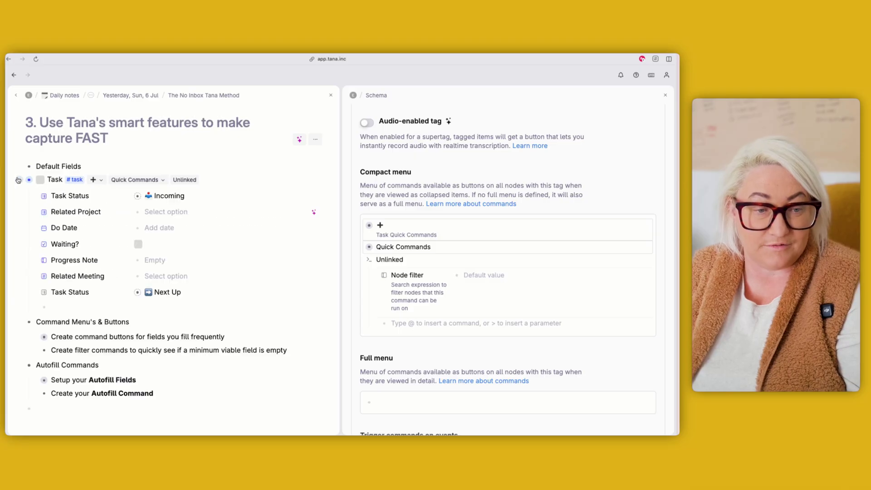
Set Unlinked's Node filter to Related Project is Not set
click(75, 211)
click(456, 284)
text(Related Project)
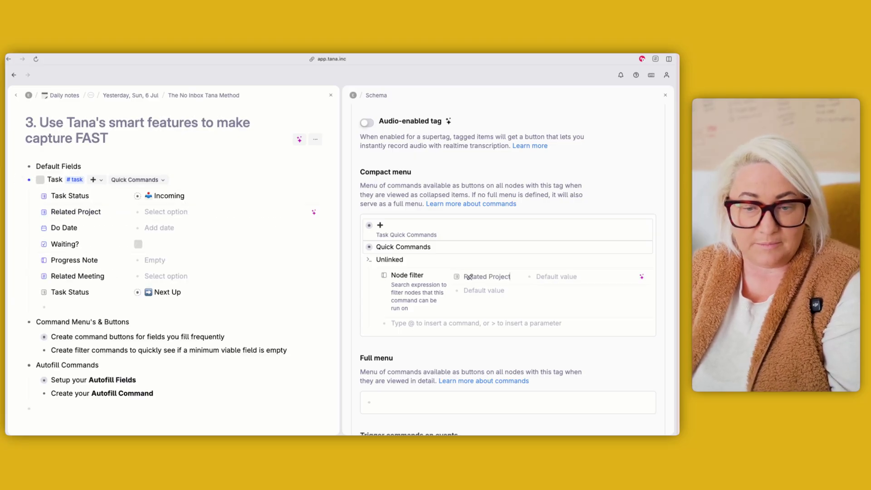
click(552, 277)
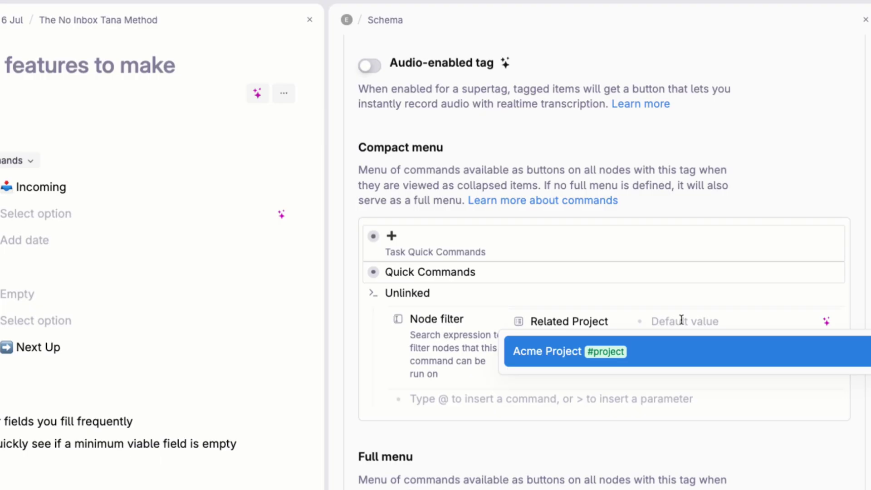
text(@not set)
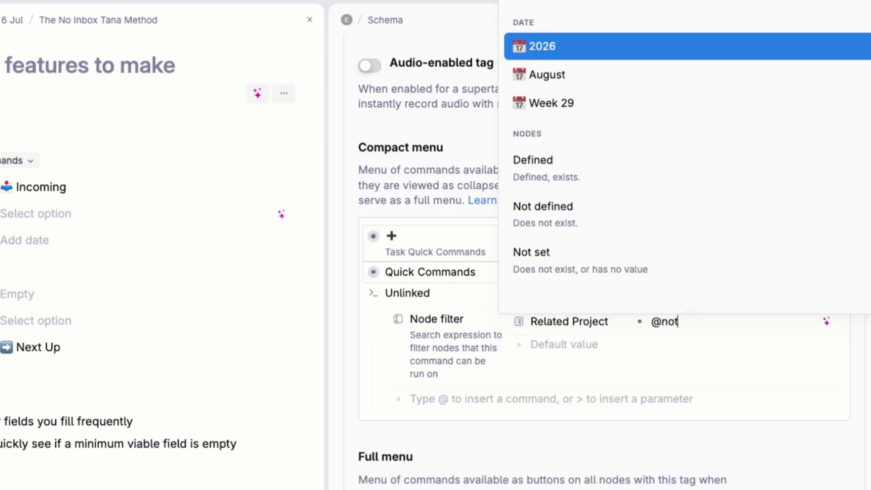
click(631, 71)
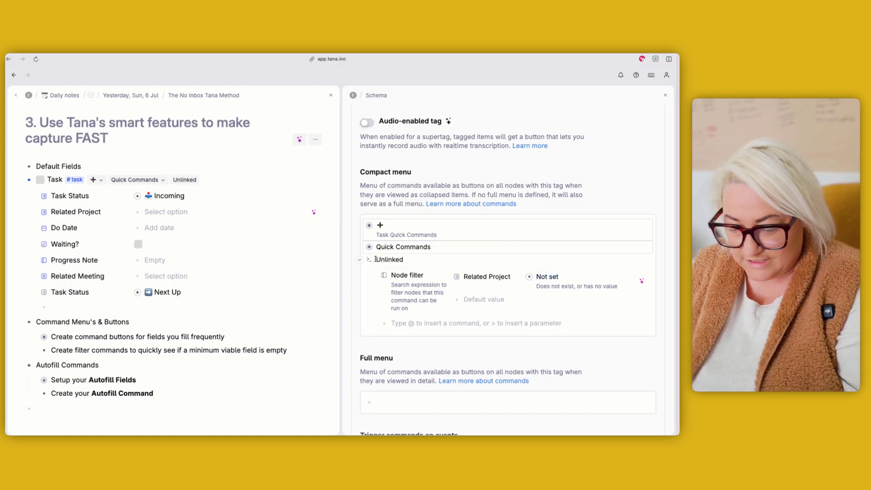
Prefix the Unlinked command with a 🚫 emoji and close the schema panel
click(376, 259)
text(!)
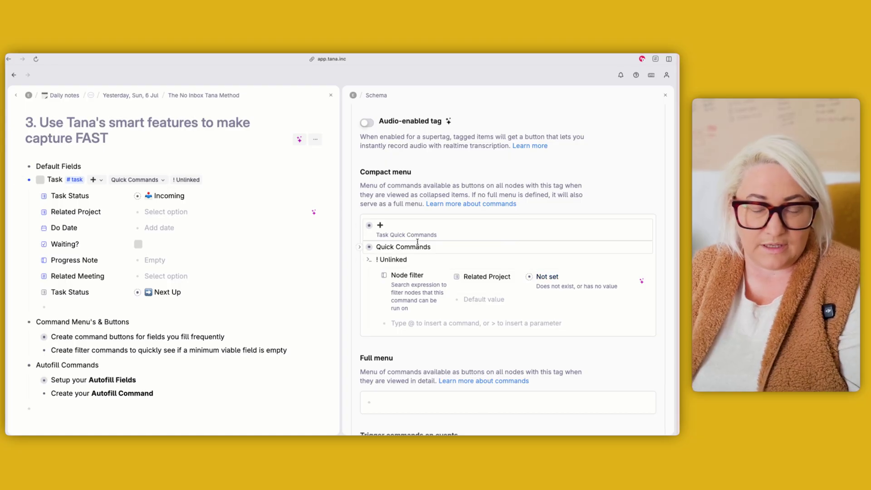
key(BackSpace)
key(BackSpace)
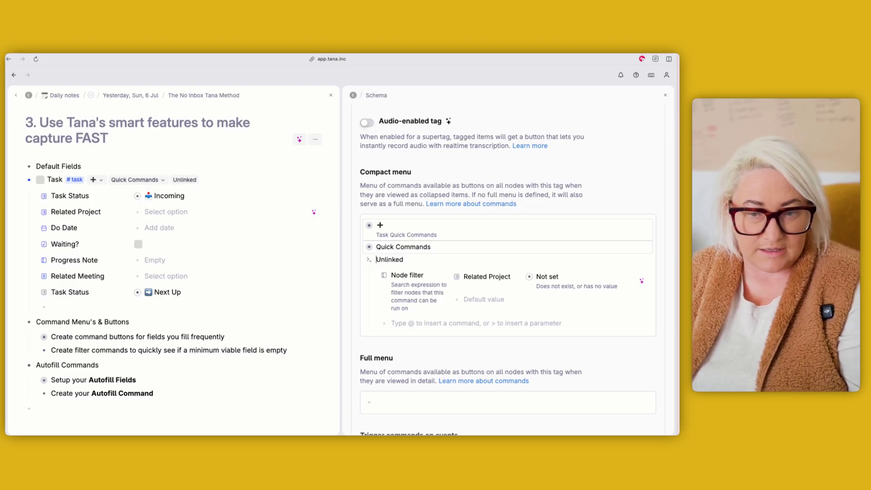
text(🚫)
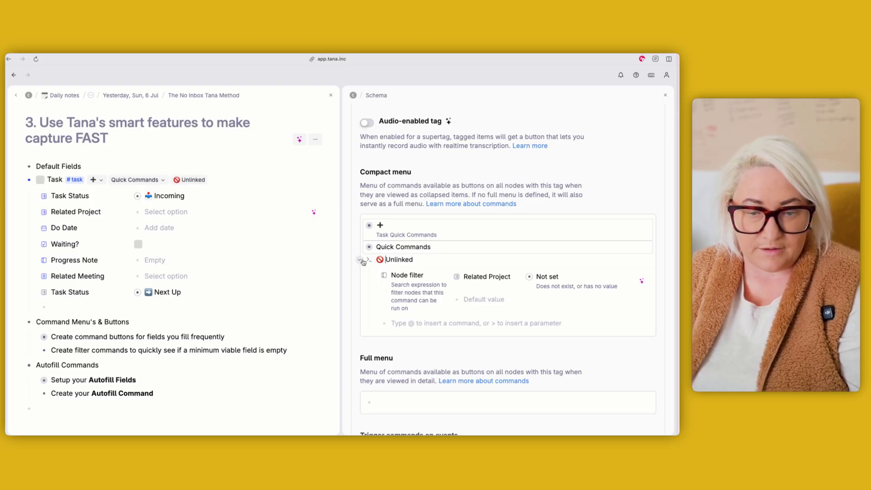
click(360, 261)
click(665, 95)
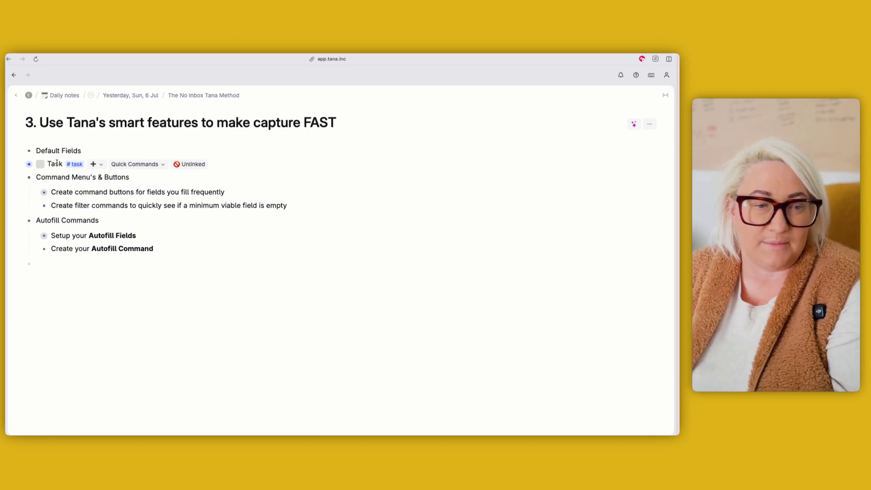
Set the Task's Related Project field to Acme Project
key(super+Down)
click(153, 196)
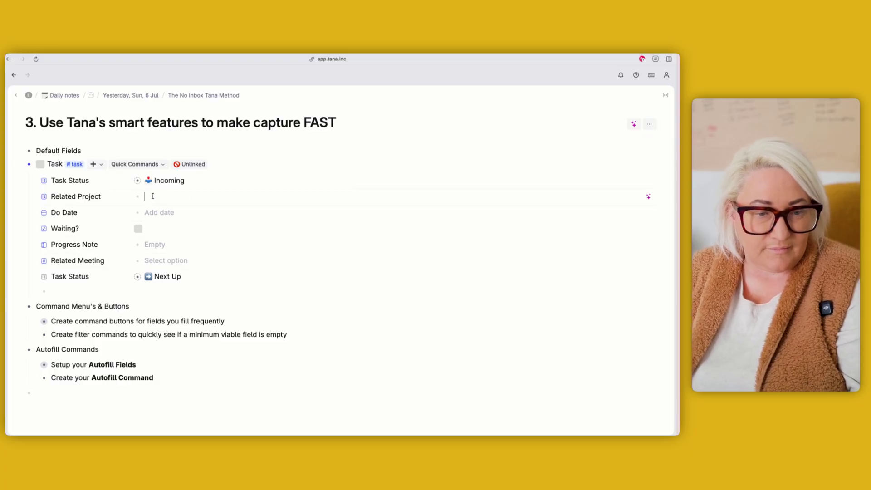
click(179, 214)
click(20, 164)
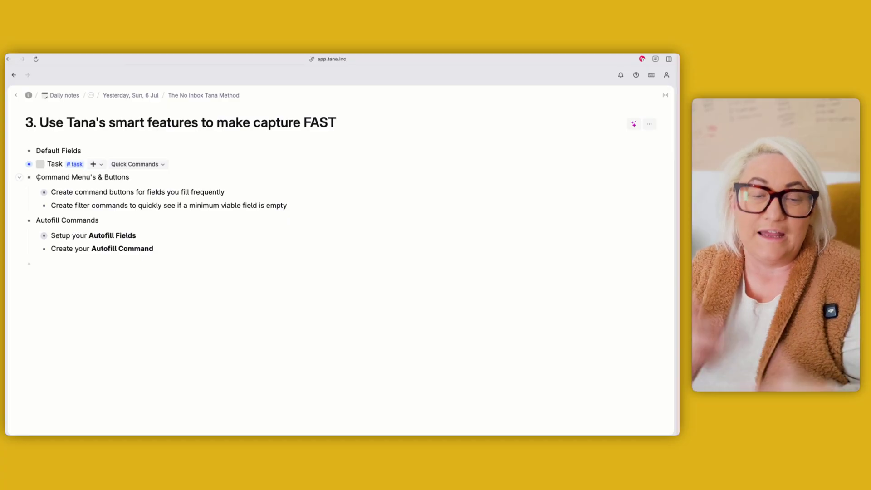
Expand 'Setup your Autofill Fields' and open the Related Project field's configuration
click(34, 236)
scroll(85, 234, down, 2)
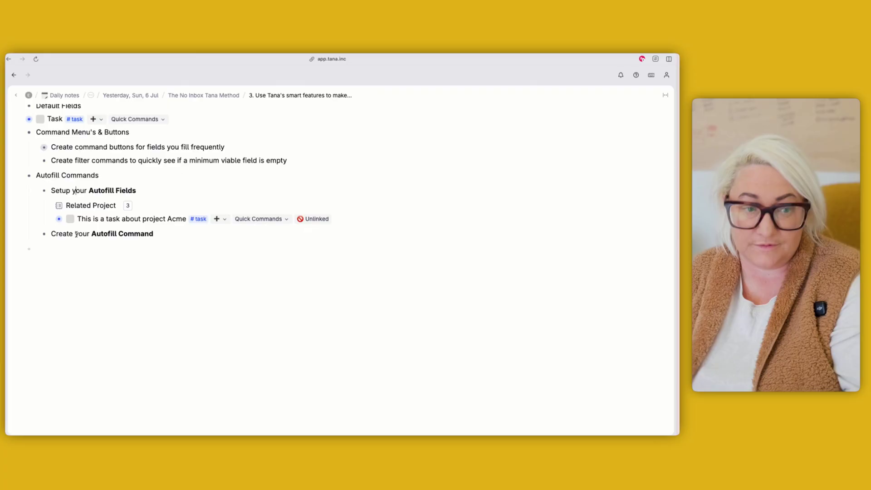
mouse_move(59, 205)
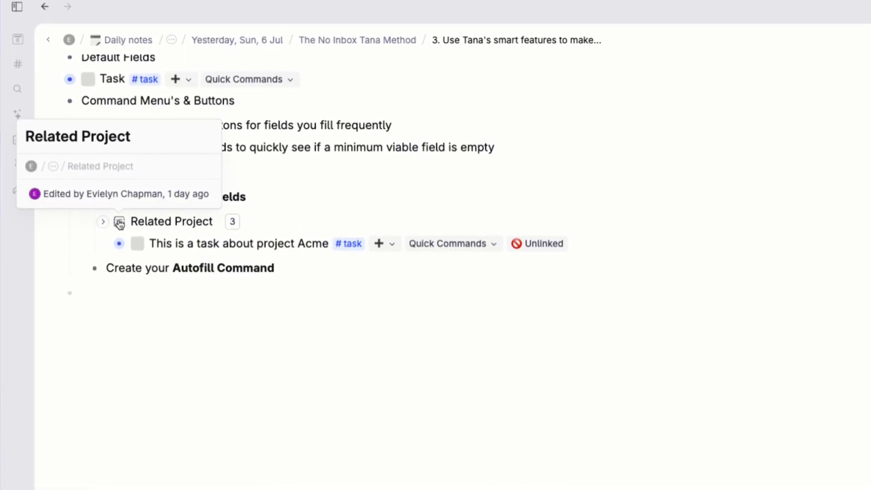
click(116, 223)
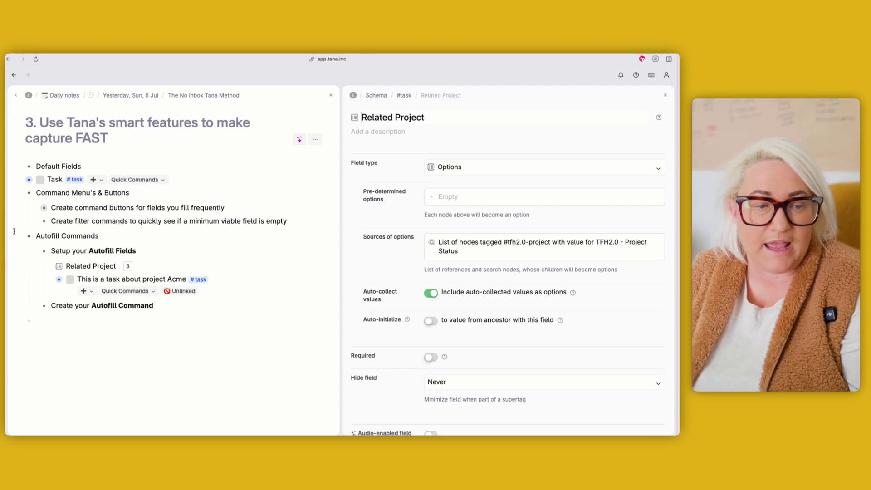
click(20, 179)
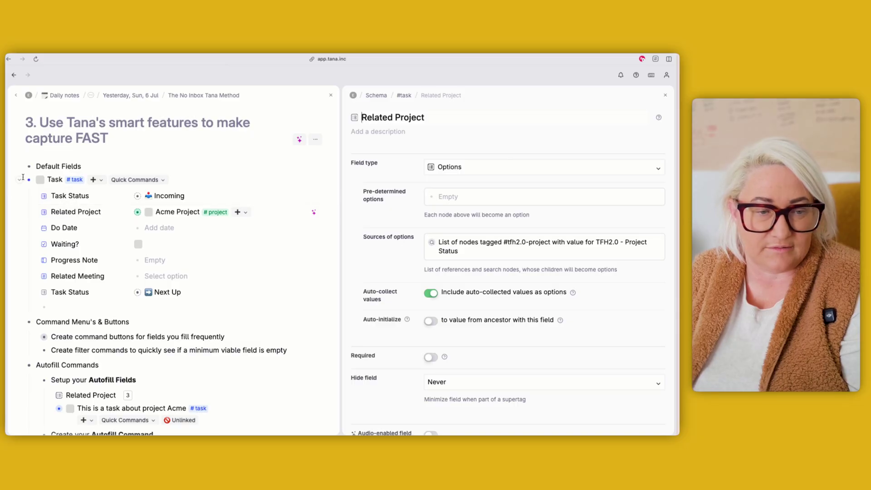
click(20, 180)
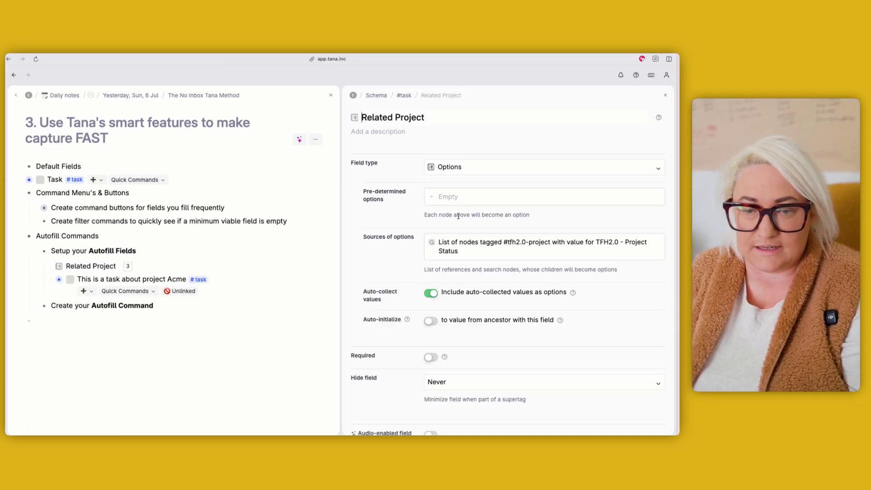
Review the AI-enhanced custom prompt, including its #project search and ${name} variable
scroll(388, 142, down, 10)
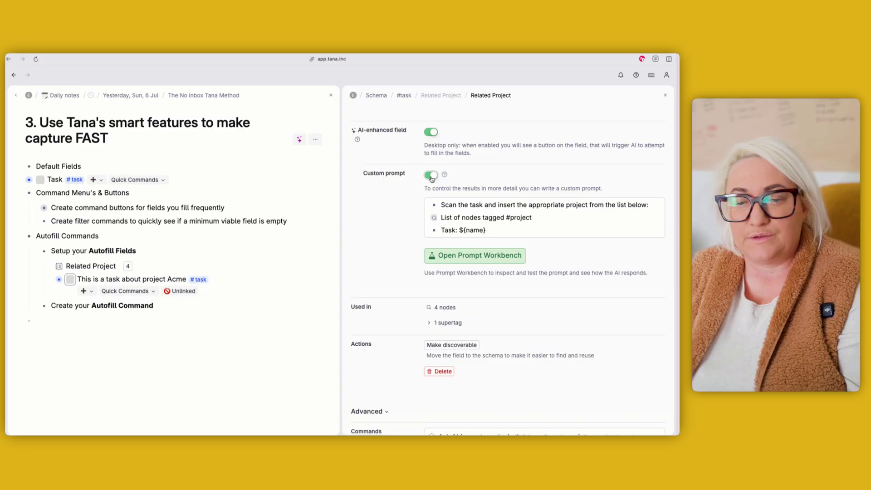
drag(484, 204, 484, 230)
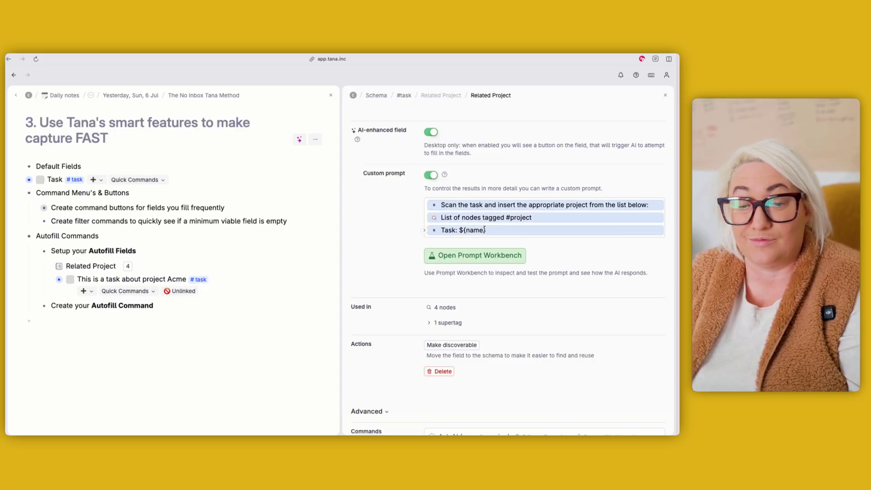
click(502, 207)
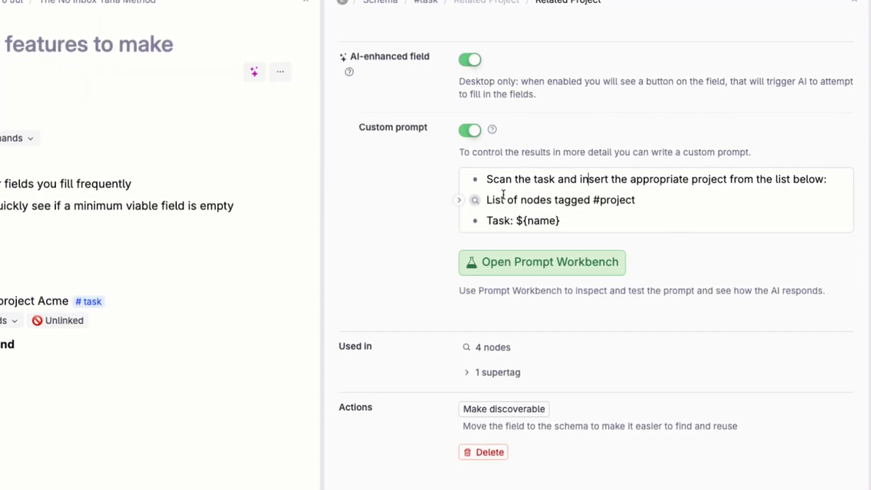
click(503, 199)
click(653, 200)
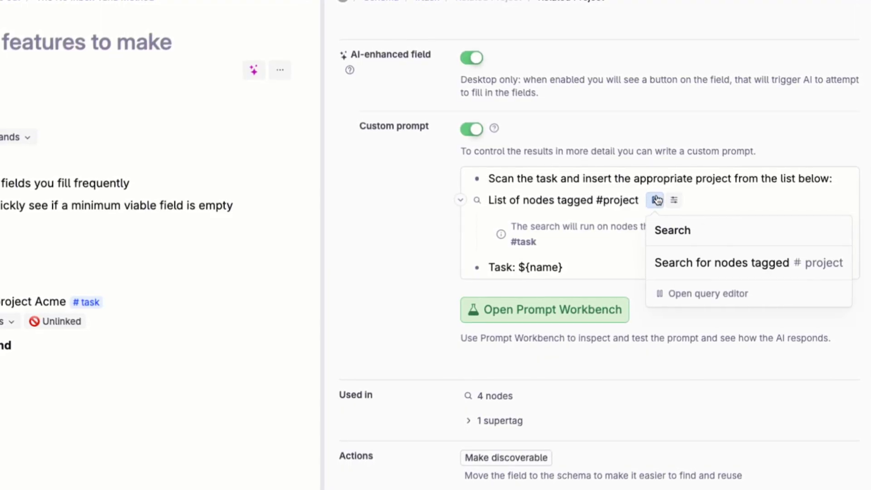
click(602, 200)
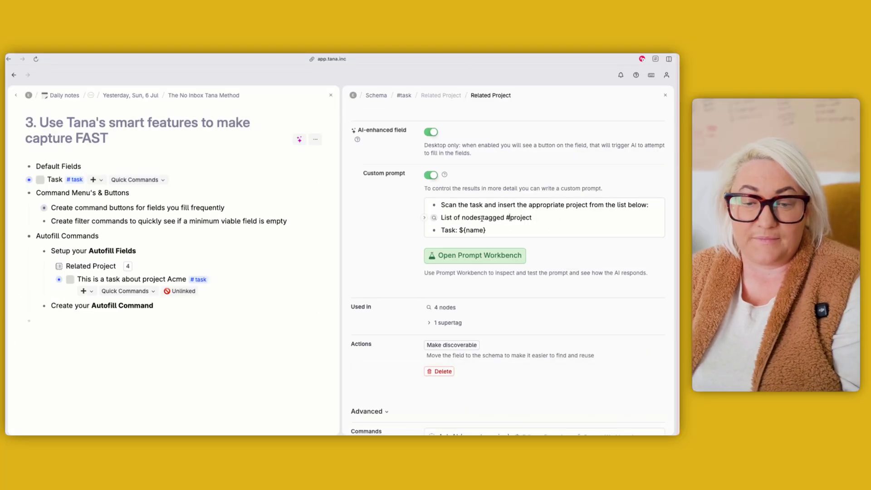
drag(459, 230, 490, 231)
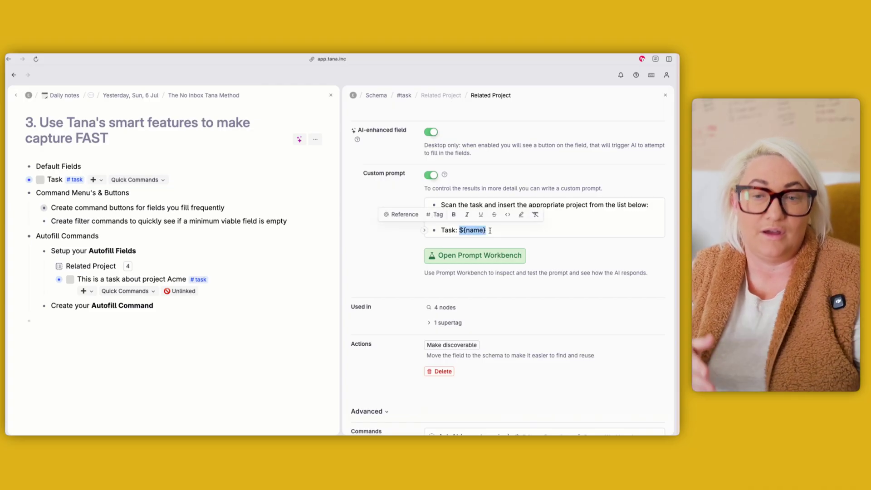
click(136, 277)
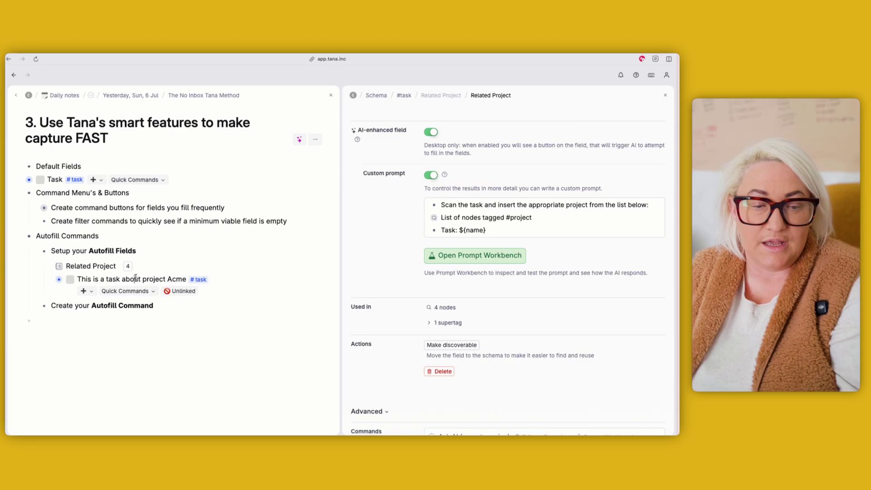
Let AI fill the example task's Related Project, then discard the wordy suggestion
key(super+Down)
scroll(296, 284, down, 1)
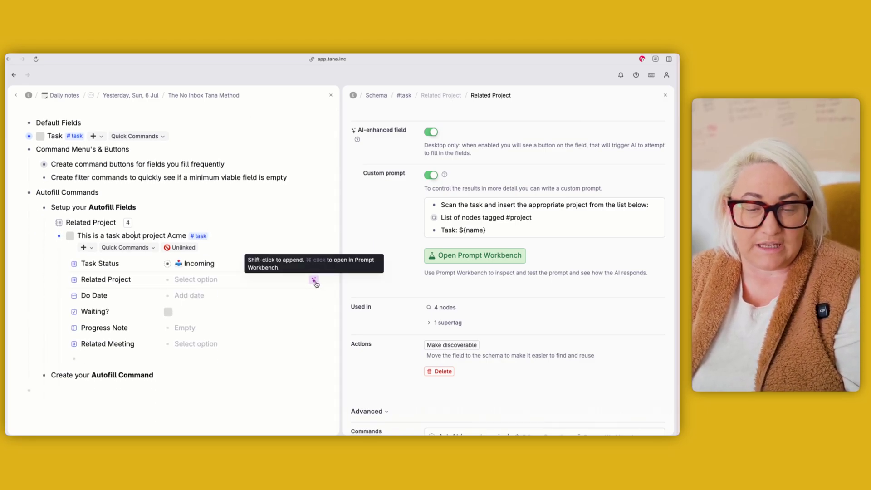
click(315, 280)
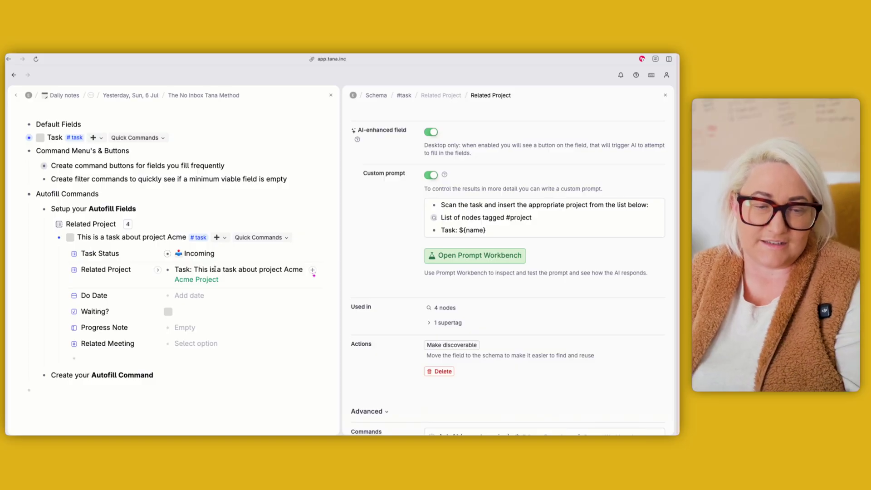
drag(215, 269, 302, 270)
key(super+z)
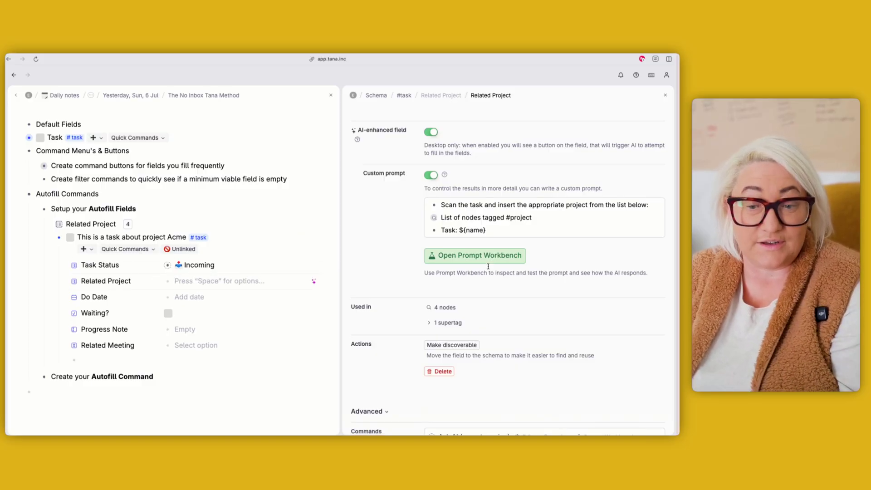
Append 'Do not include commentary. Return as a Tana Reference.' and rerun AI autofill
click(504, 233)
key(Return)
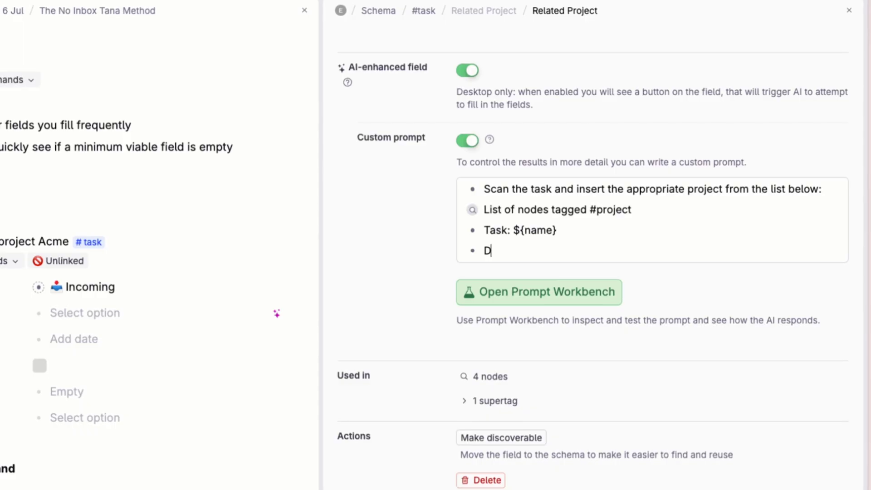
text(Do not include c)
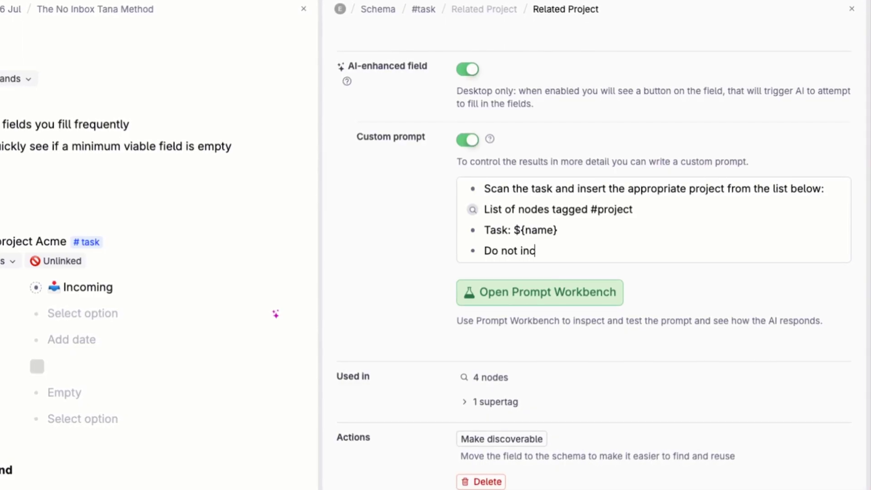
text(ommentary)
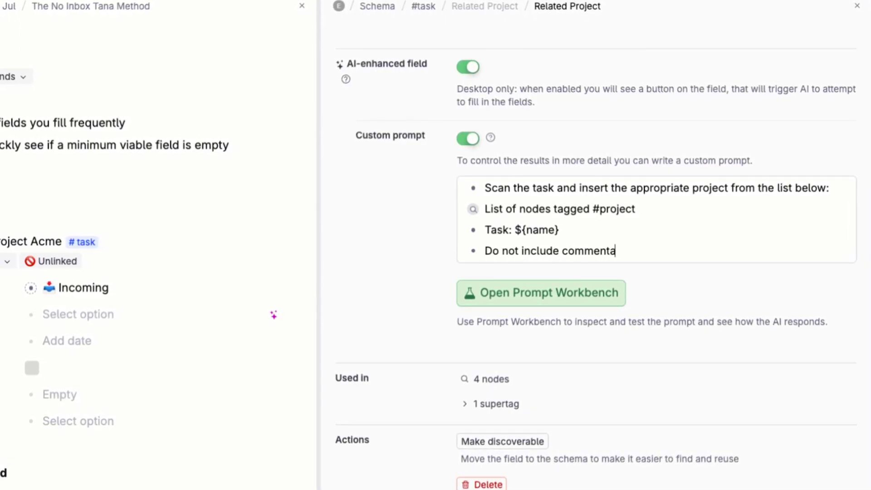
text(. Return as a Tana )
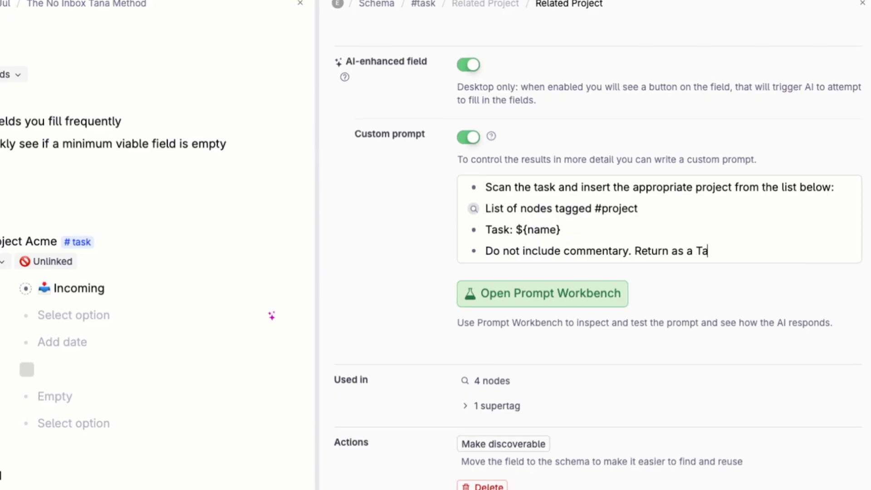
text(Reference.)
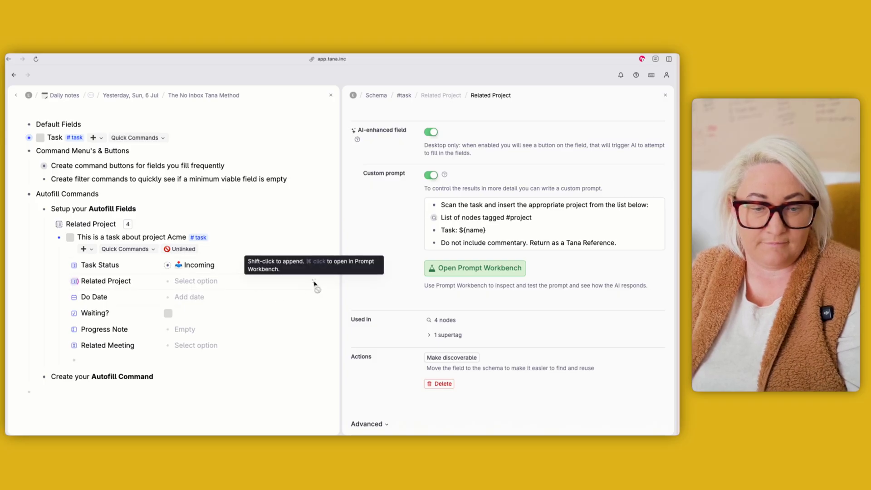
click(313, 281)
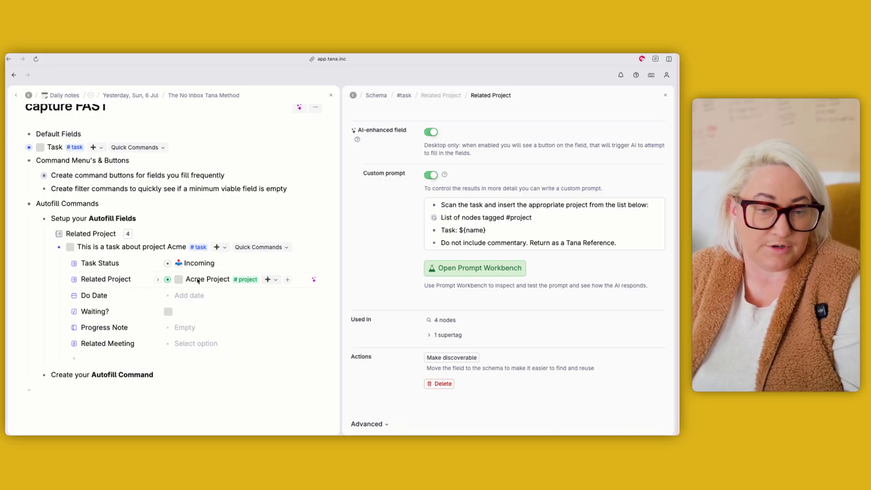
Clear the AI-filled Related Project value and close the field settings
key(super+z)
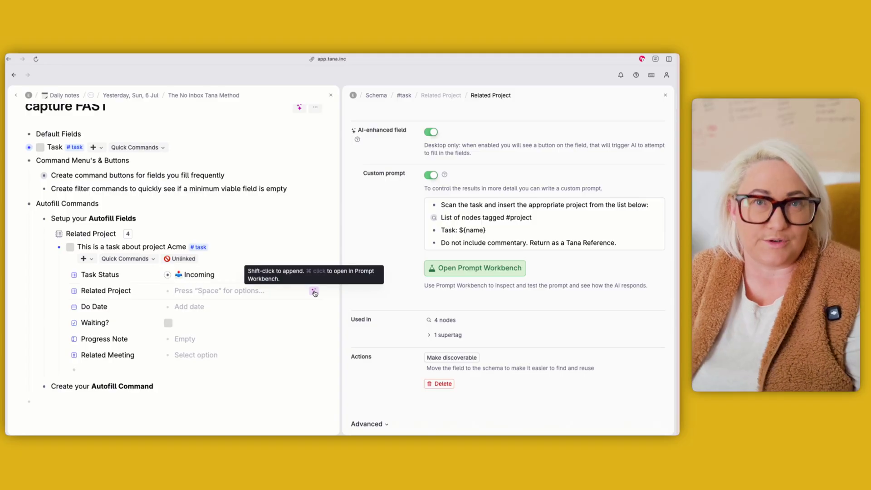
scroll(474, 123, up, 10)
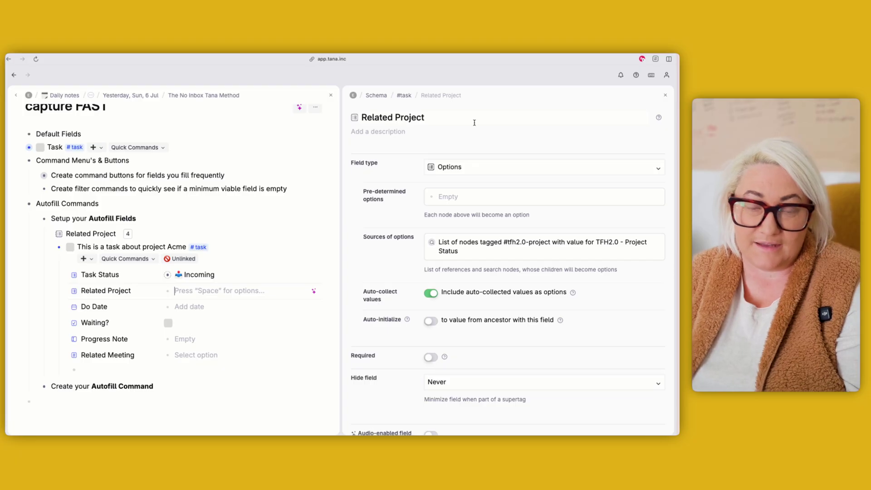
click(665, 94)
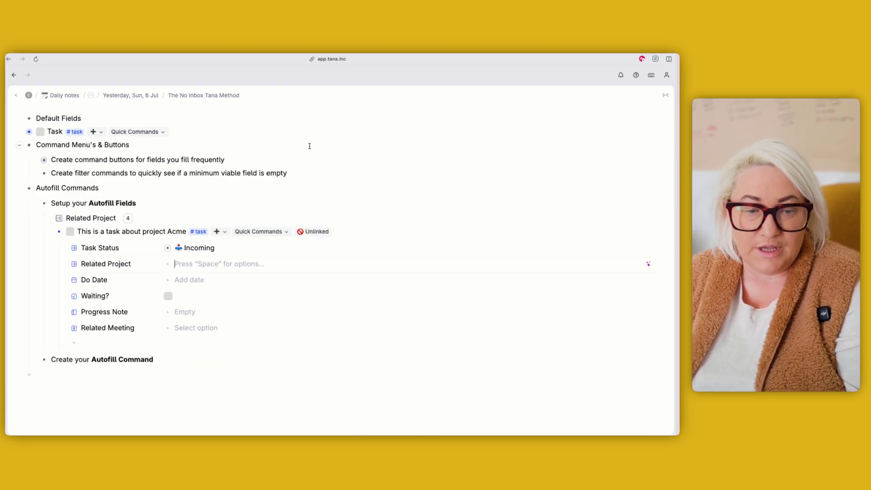
click(200, 232)
click(434, 237)
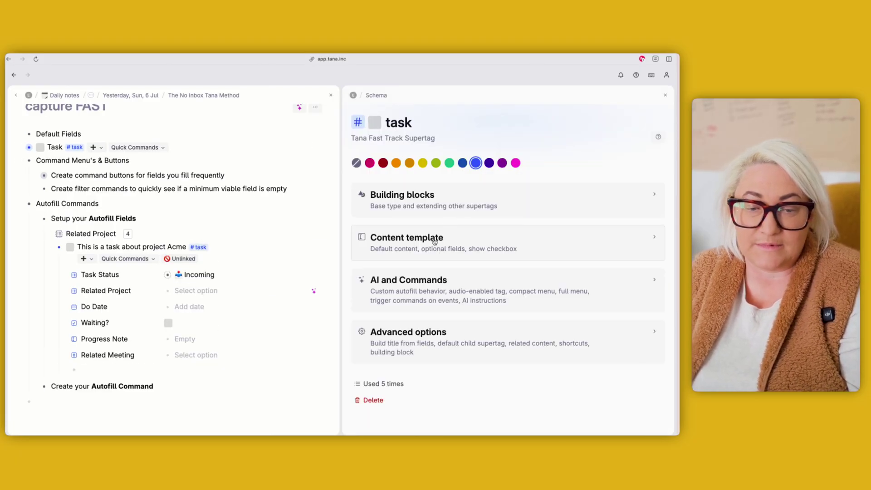
click(416, 288)
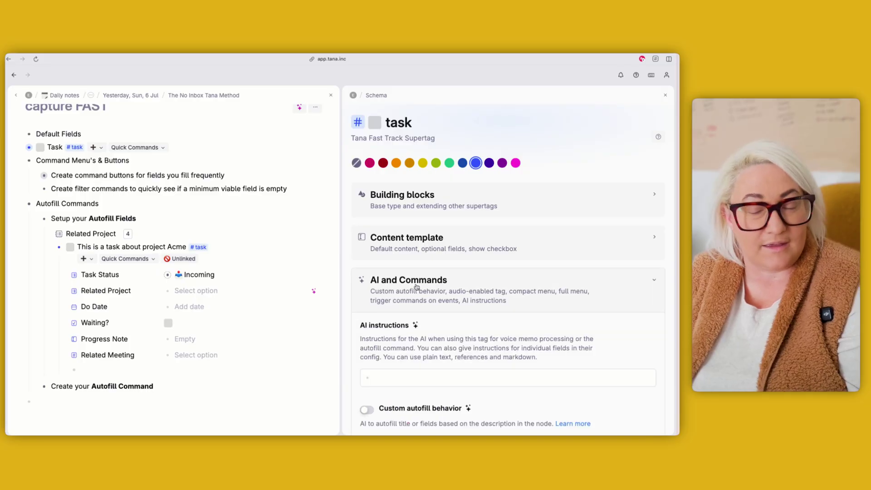
scroll(457, 290, down, 5)
scroll(457, 290, down, 8)
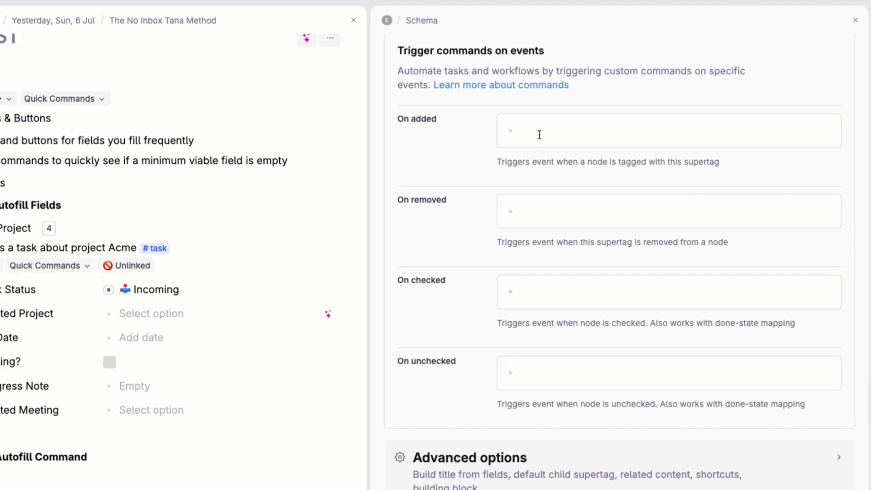
text(@atu)
key(BackSpace)
key(BackSpace)
text(uto)
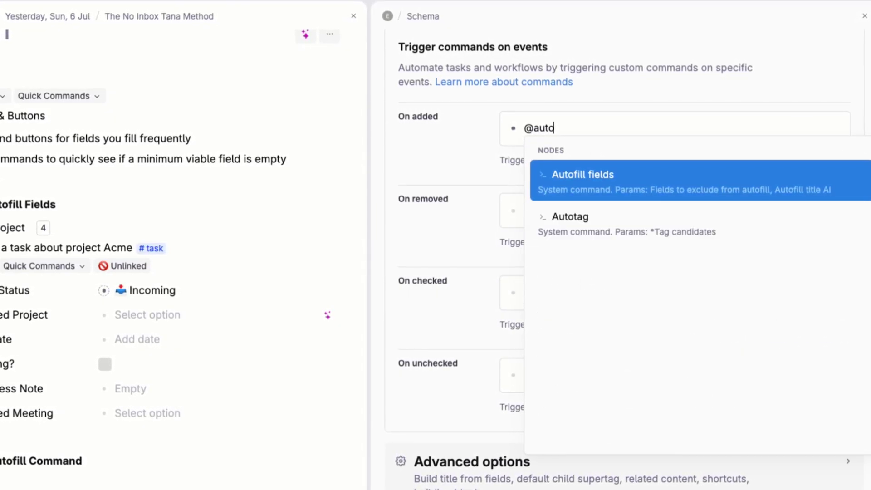
key(Return)
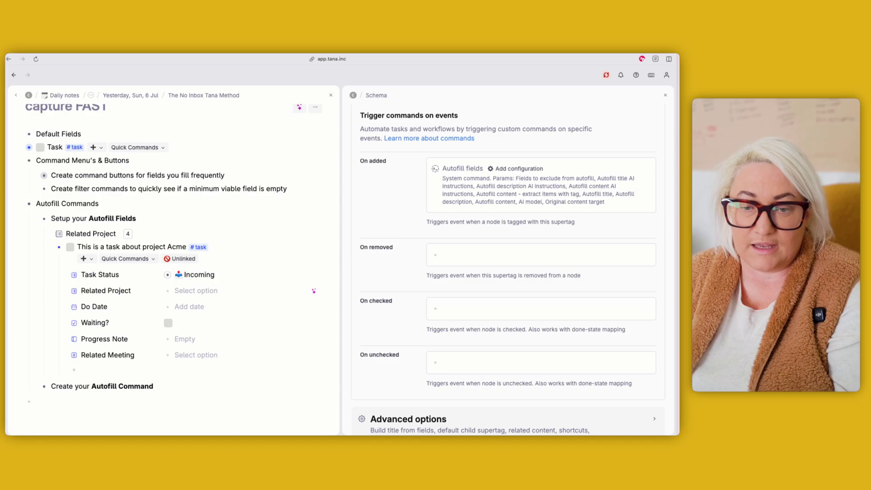
Add the 'Fields to exclude from autofill' parameter to the Autofill fields trigger
click(516, 168)
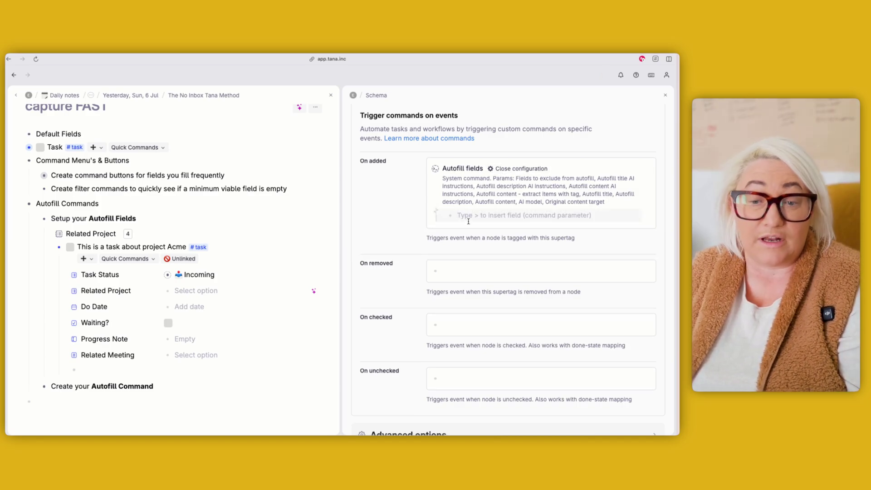
text(>rx)
key(BackSpace)
key(BackSpace)
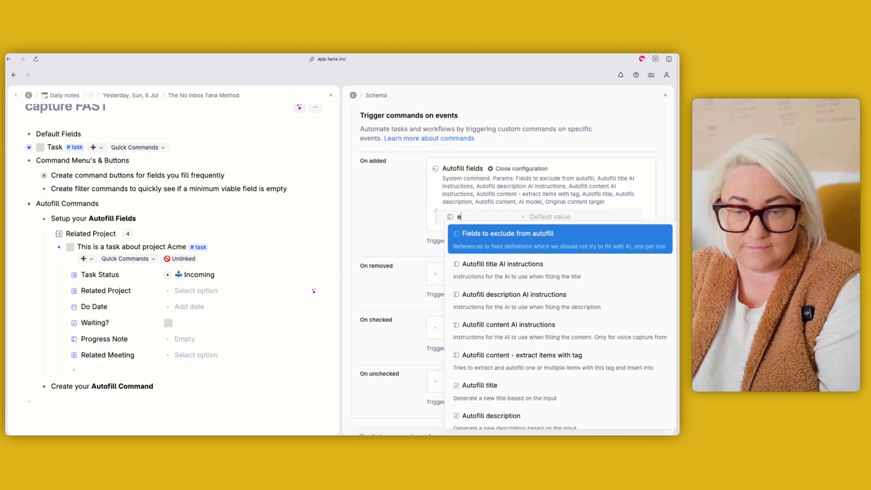
text(exclu)
key(Return)
click(558, 217)
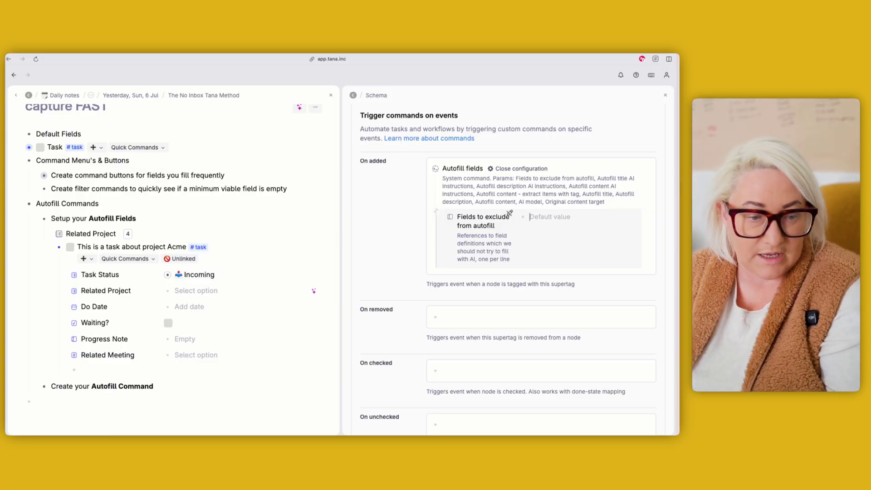
Exclude Task Status, Do Date, Waiting? and Progress Note, then close the supertag settings
click(95, 275)
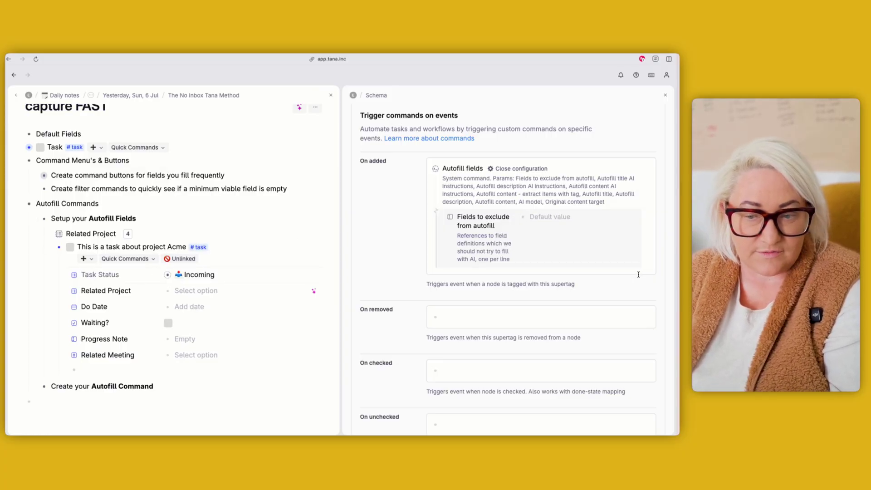
click(564, 229)
text(Task Status)
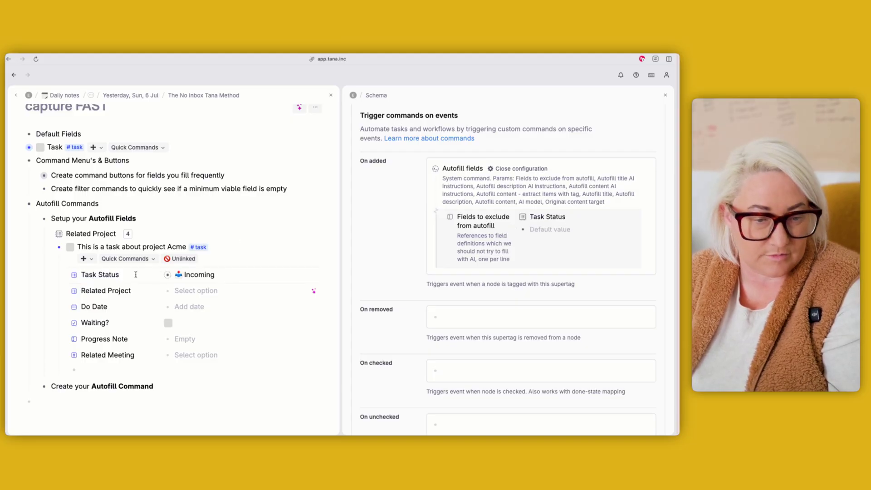
click(91, 308)
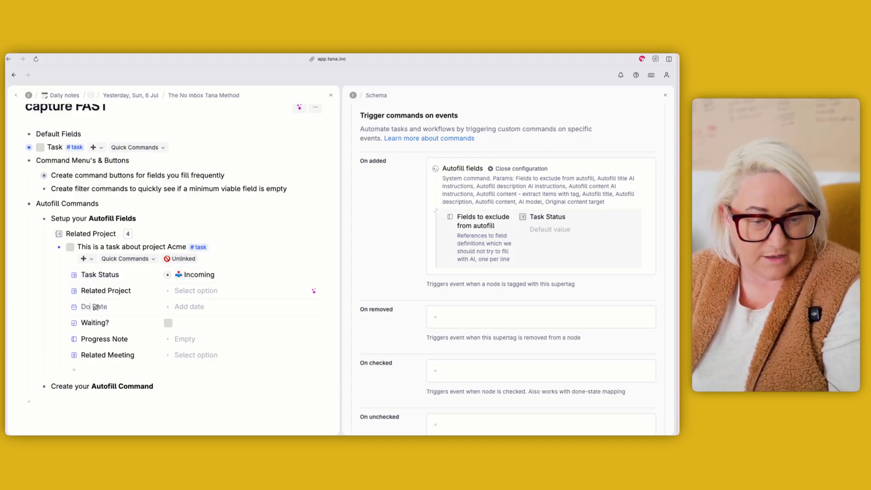
click(551, 232)
key(super+v)
click(98, 322)
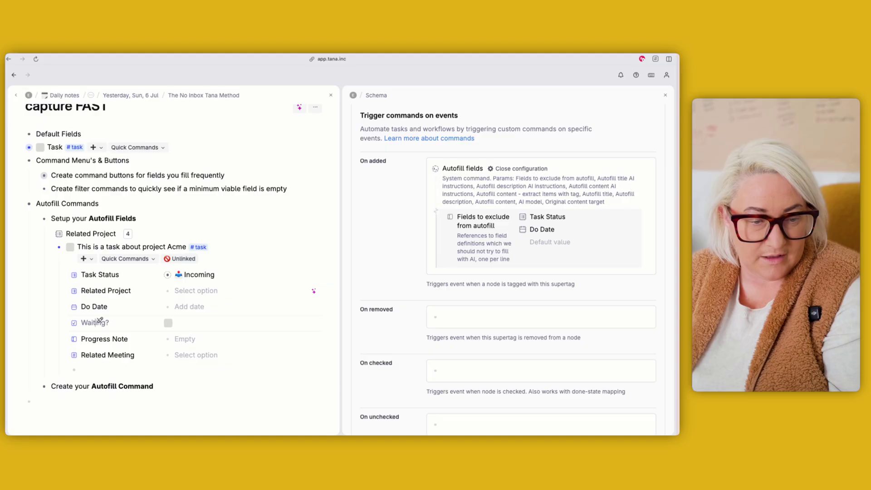
click(526, 241)
text(Waiting?)
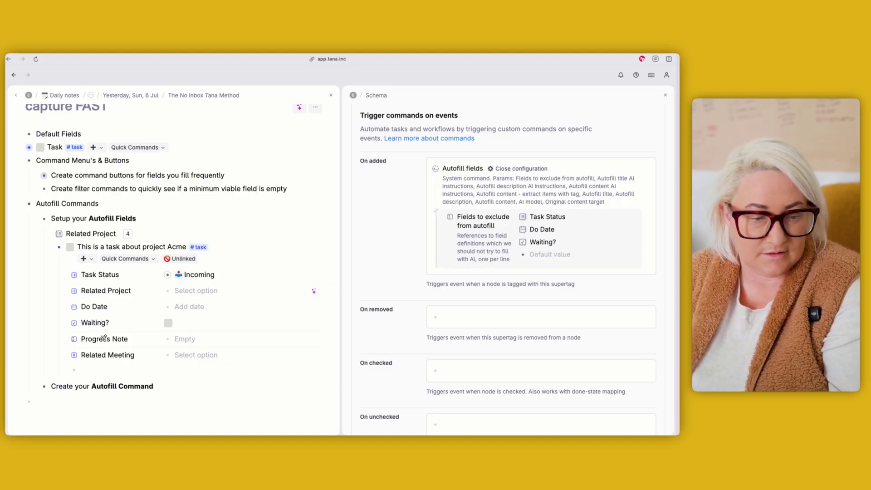
click(104, 338)
click(540, 262)
text(Progress Note)
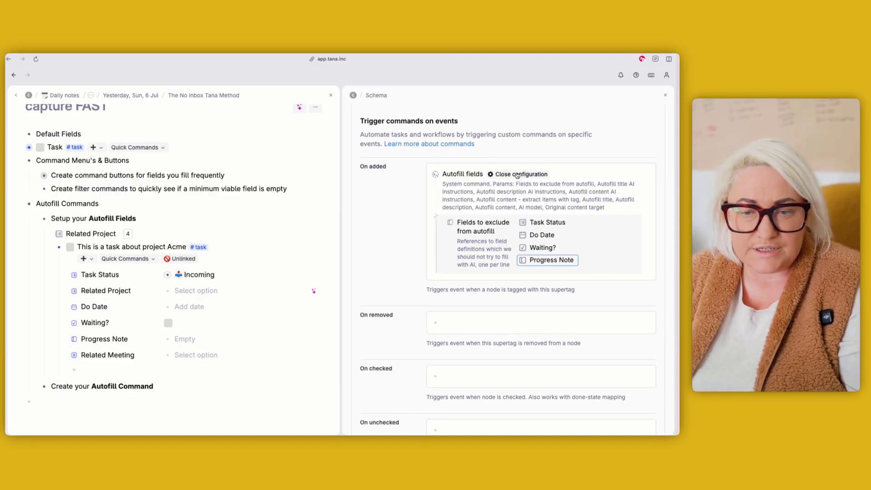
key(Escape)
scroll(635, 104, up, 2)
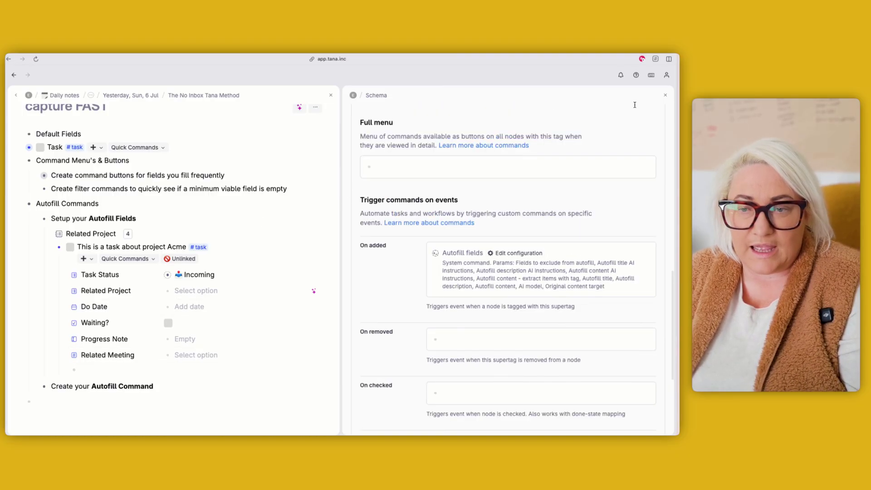
click(665, 95)
Add a bullet 'Task about Acme Project' tagged #task so Related Project autofills, then collapse it
scroll(54, 285, down, 3)
click(57, 280)
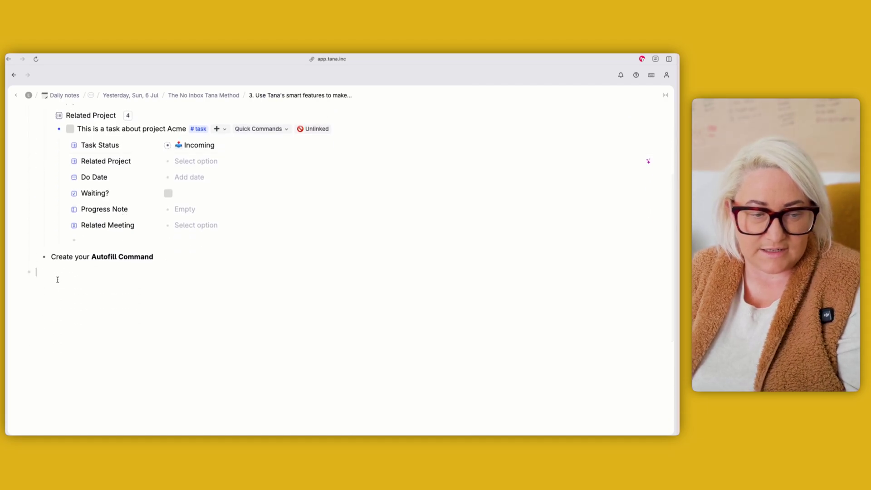
text(Task about Acme Pr)
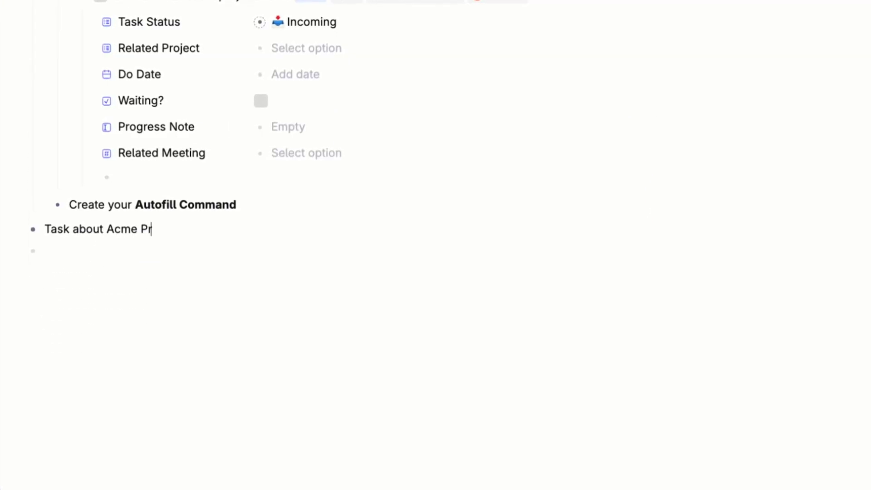
text(oject #task)
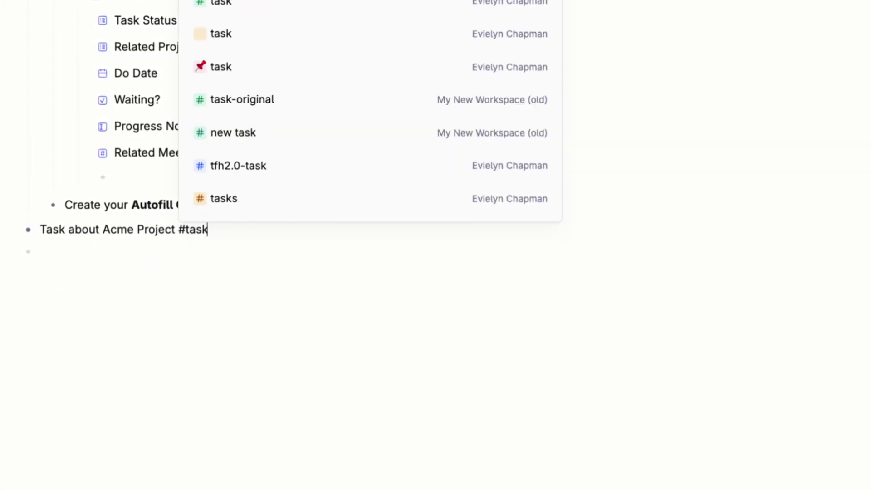
key(Return)
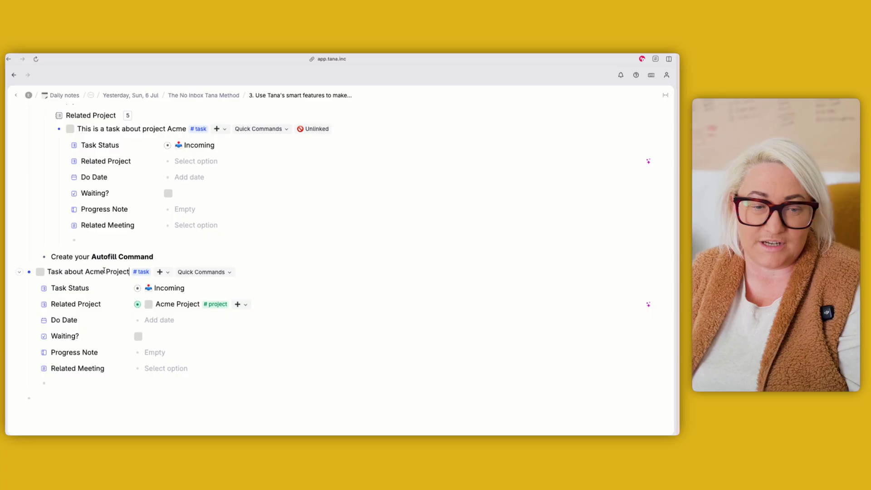
key(super+Up)
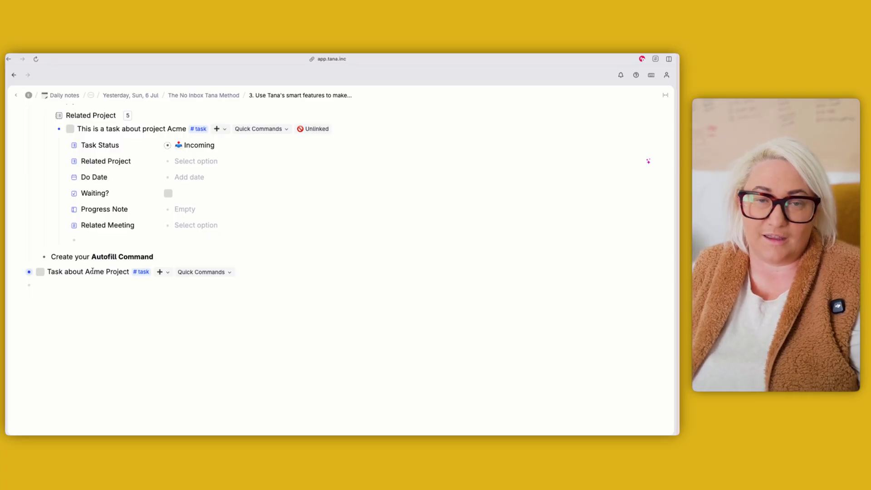